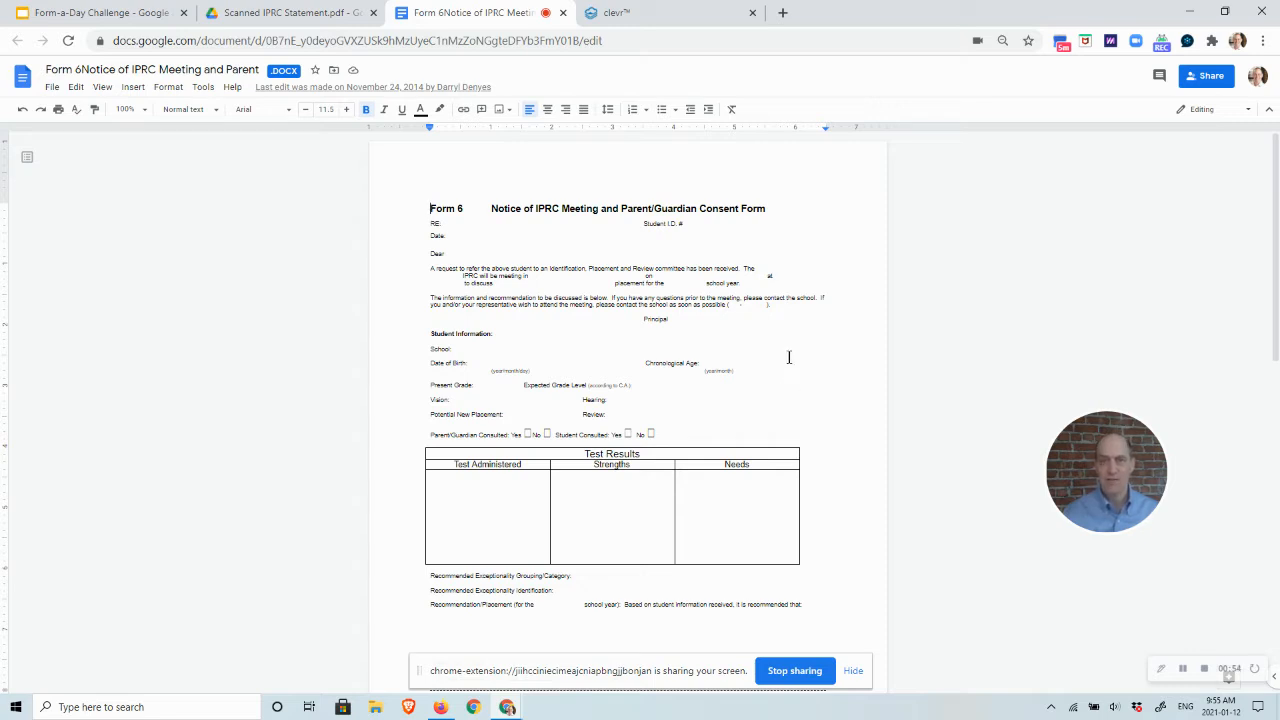
- Open the Identification, Placement and Review (IPRC) initiative from the quick links list
click(676, 14)
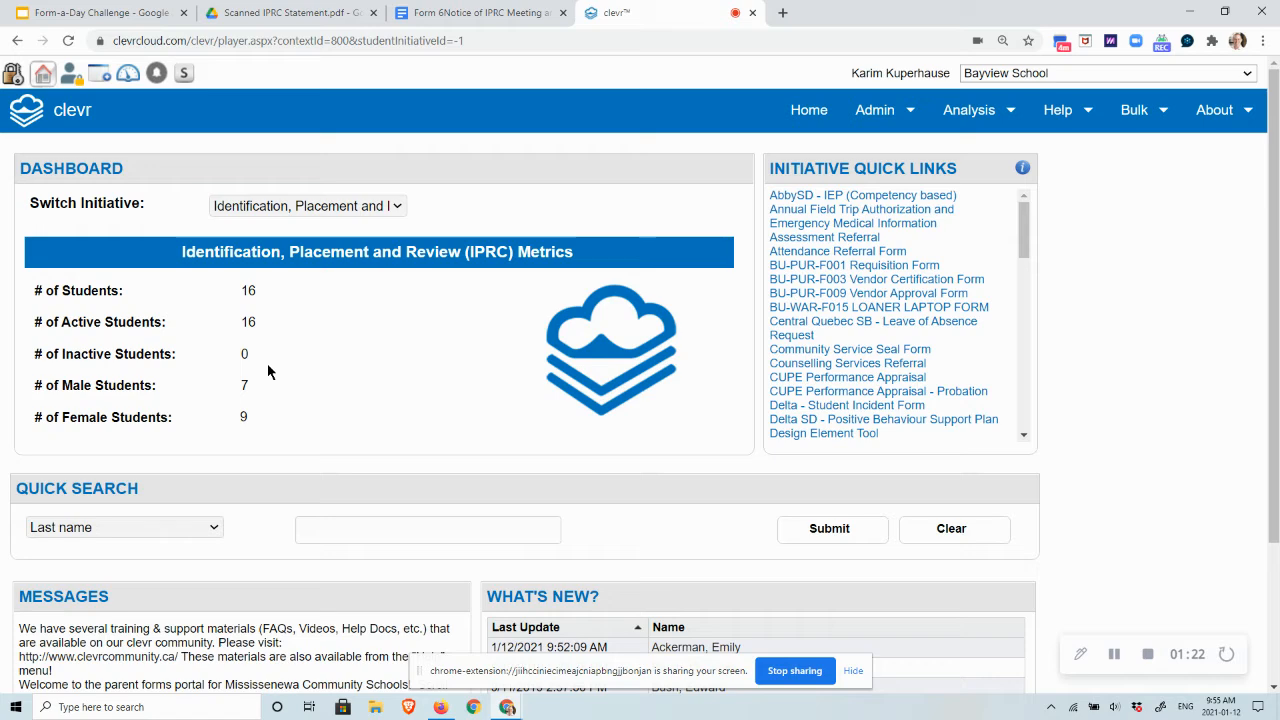
drag(1022, 234, 1021, 300)
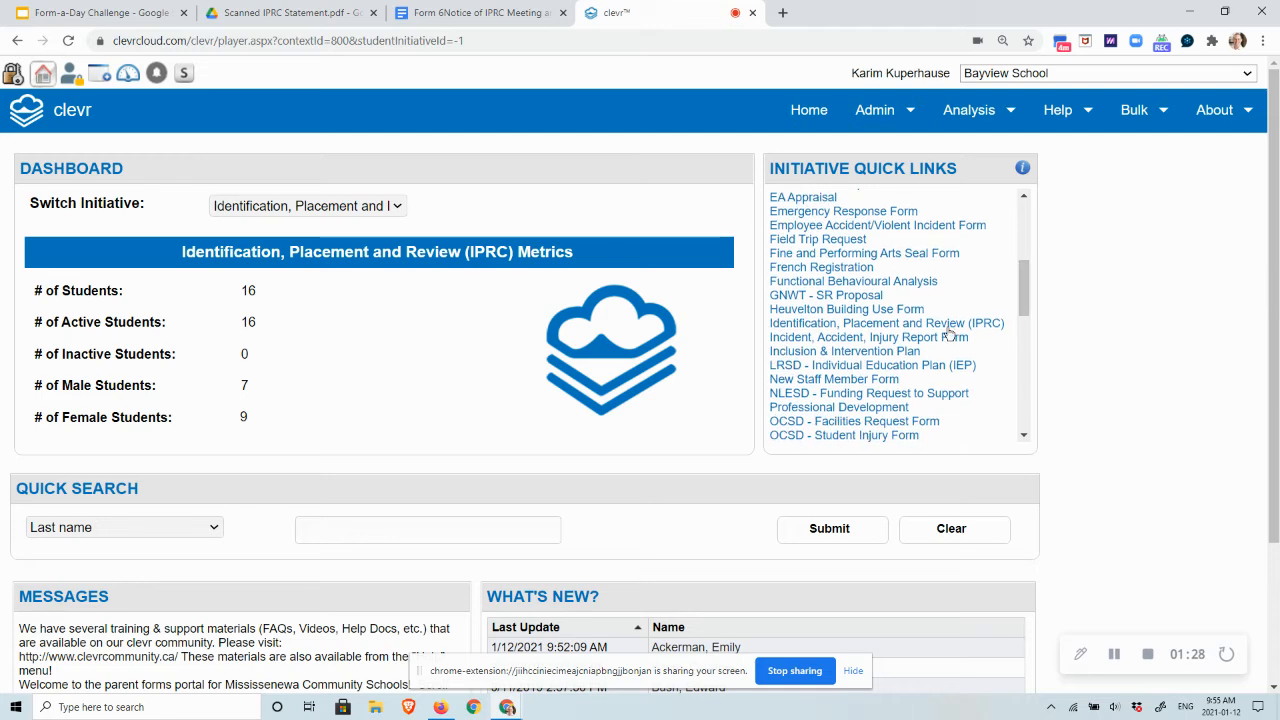
click(921, 328)
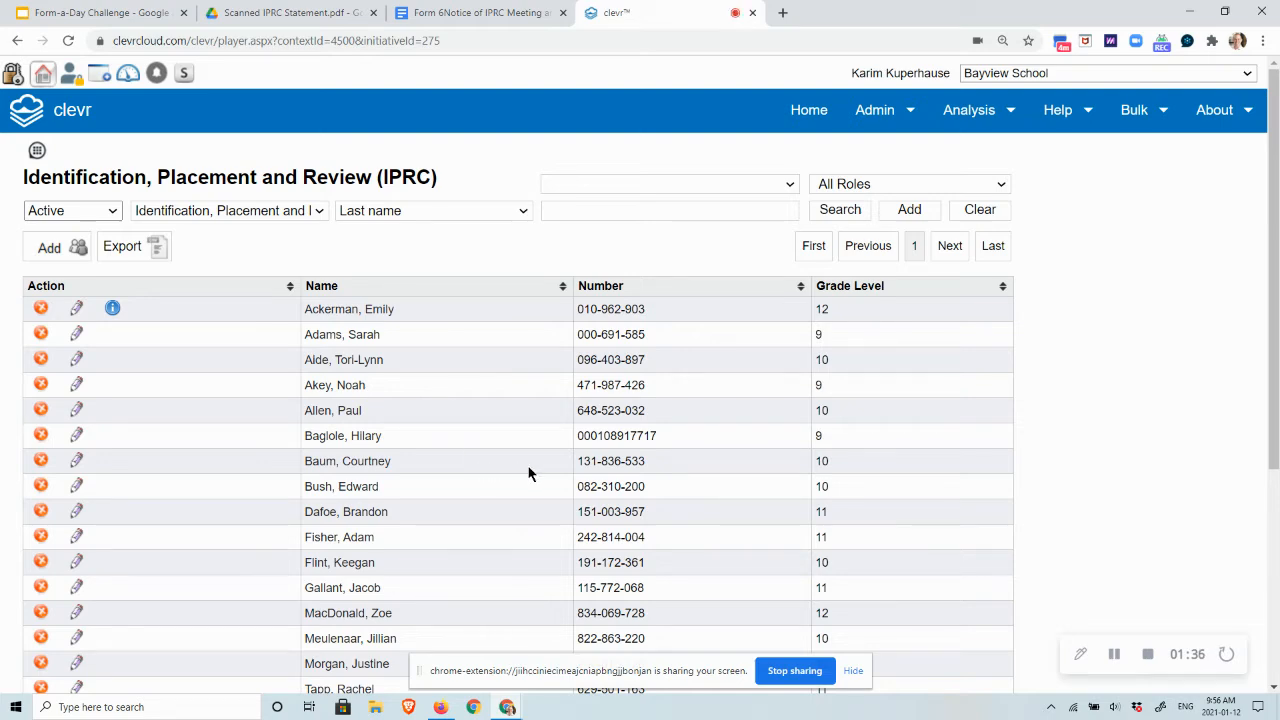
- Open the first student's IPRC record and read through the IPRC Process and Timeline section
click(380, 308)
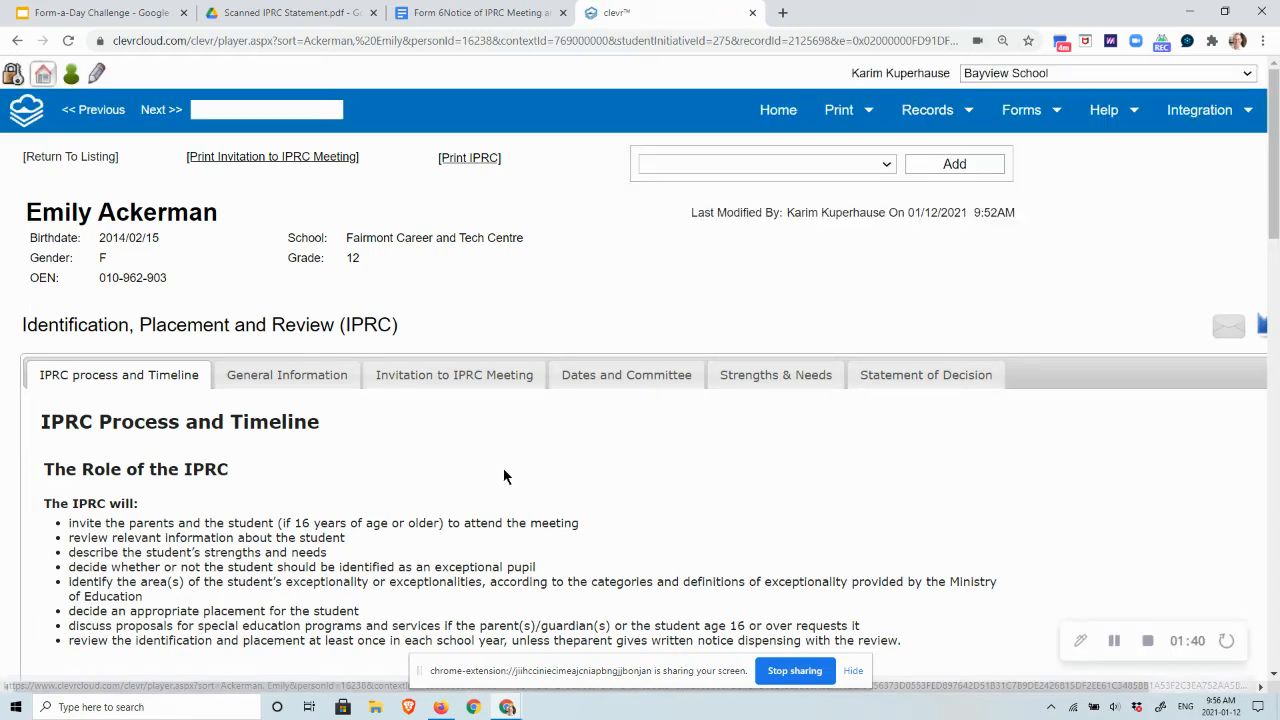
scroll(503, 476, down, 1)
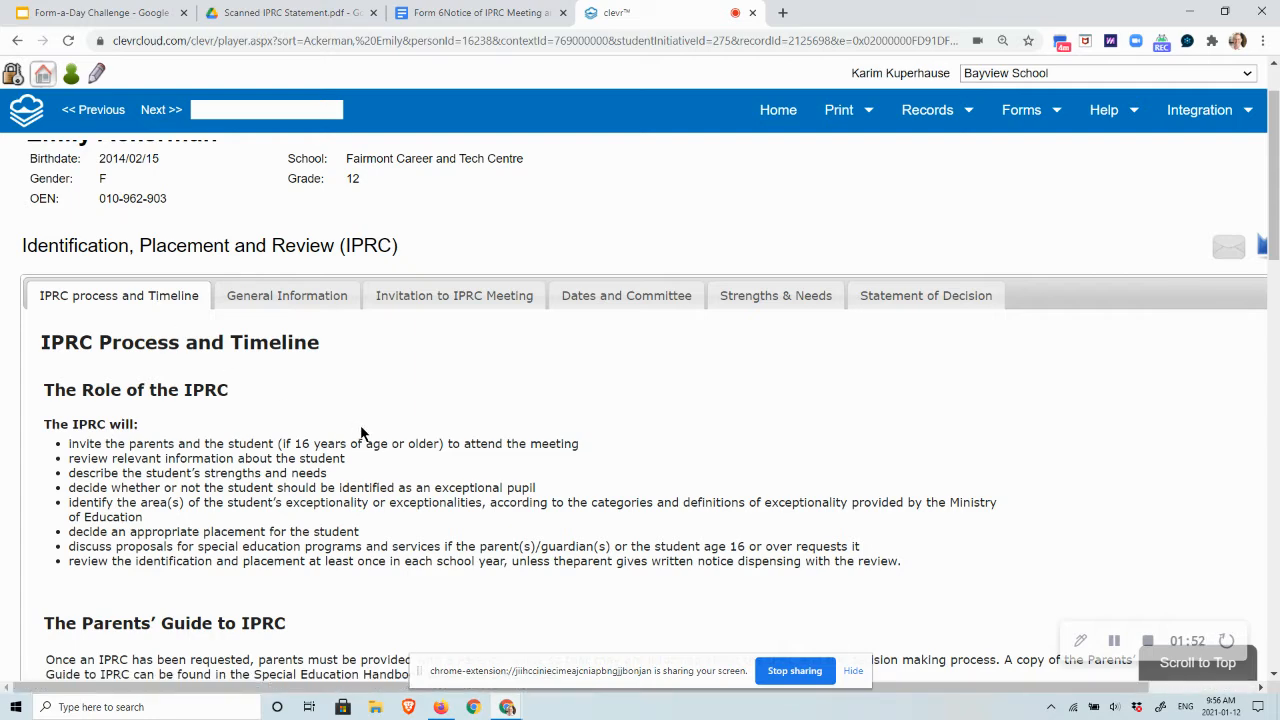
scroll(362, 432, down, 3)
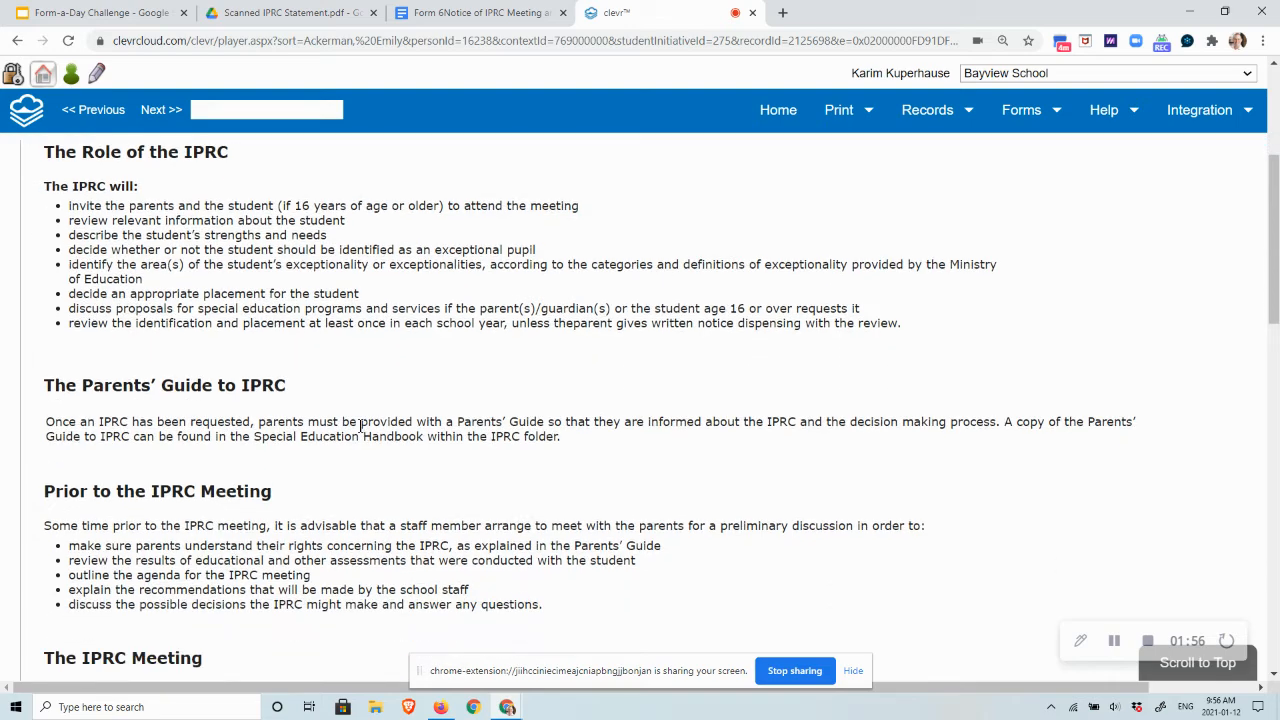
scroll(360, 426, down, 2)
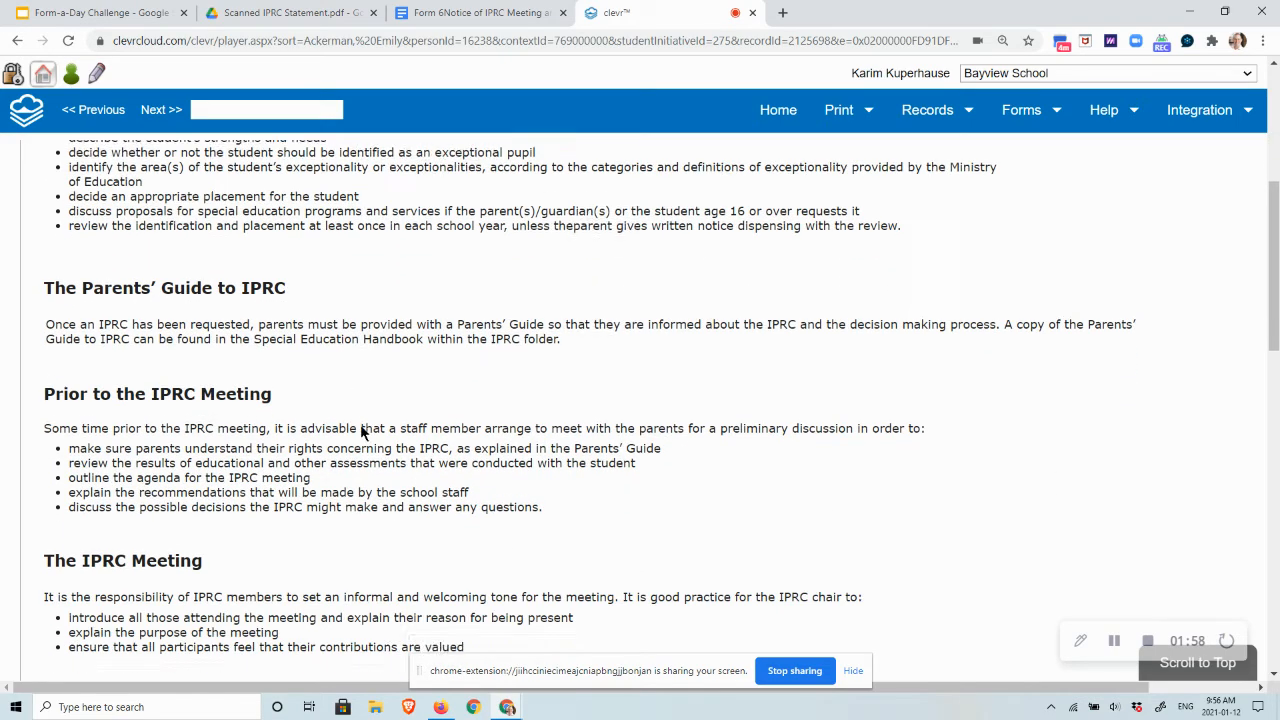
scroll(360, 427, down, 3)
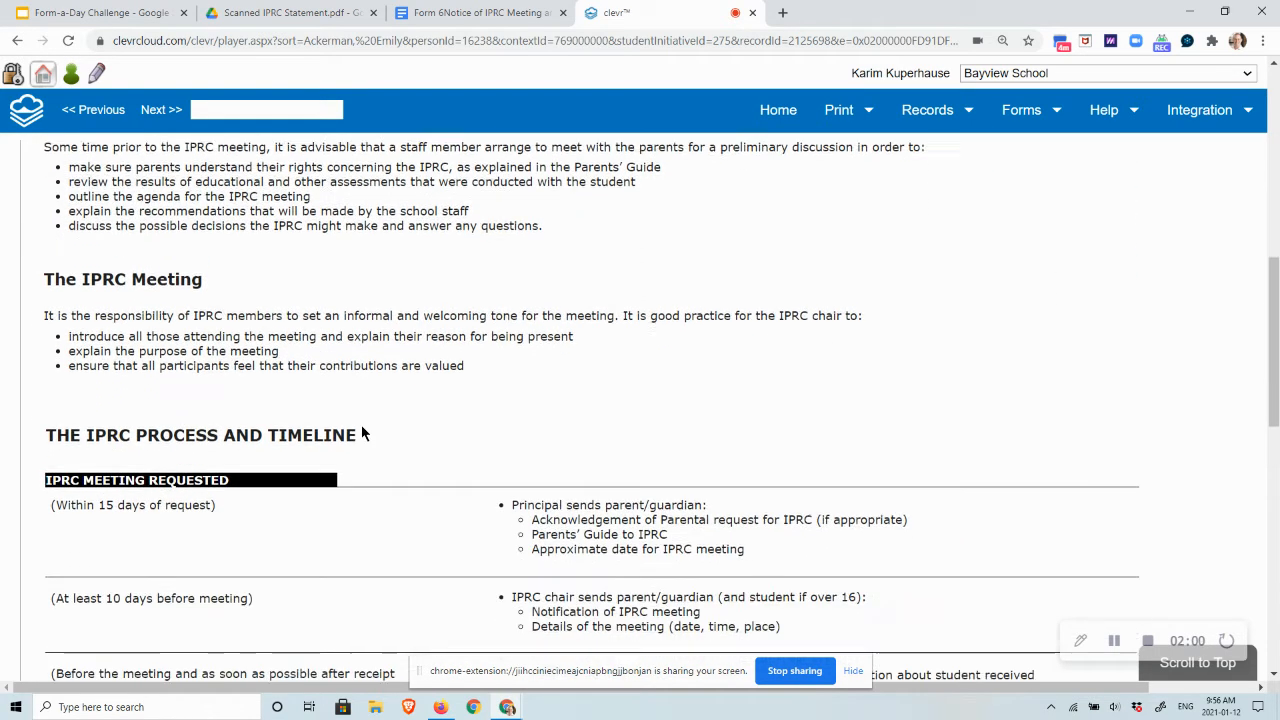
scroll(361, 426, down, 3)
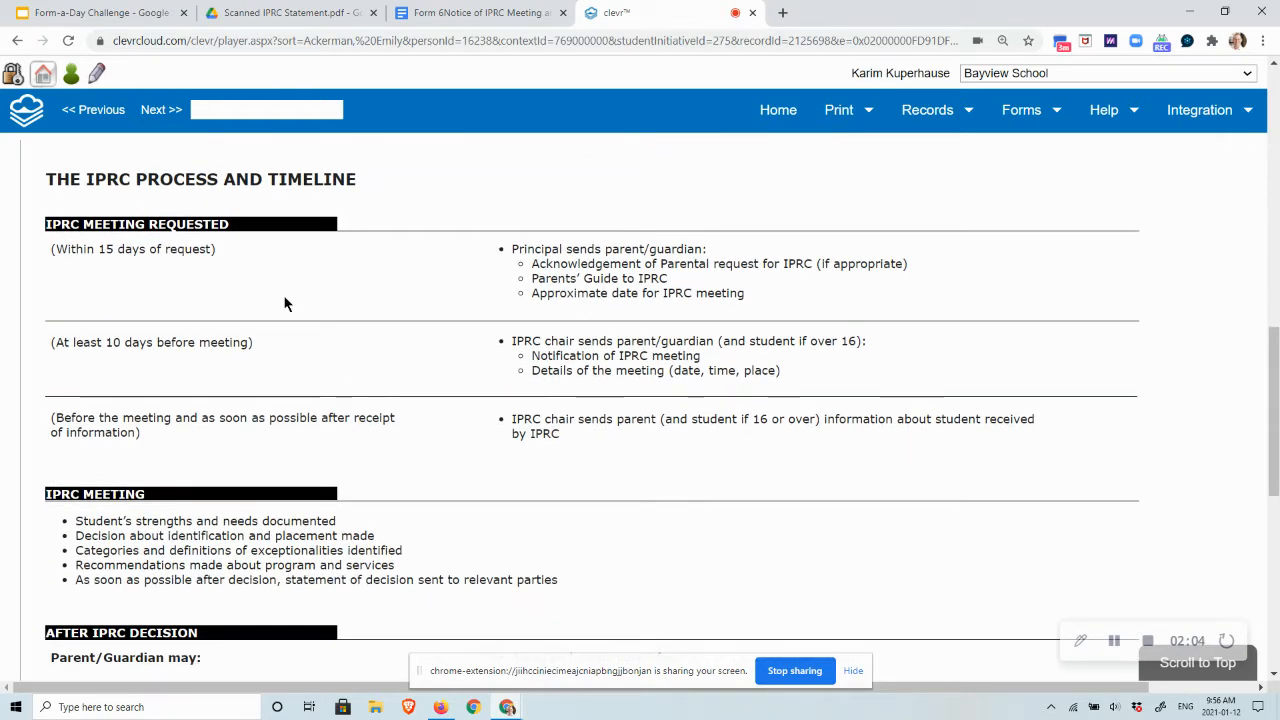
scroll(347, 364, down, 2)
scroll(346, 356, down, 4)
scroll(347, 356, down, 2)
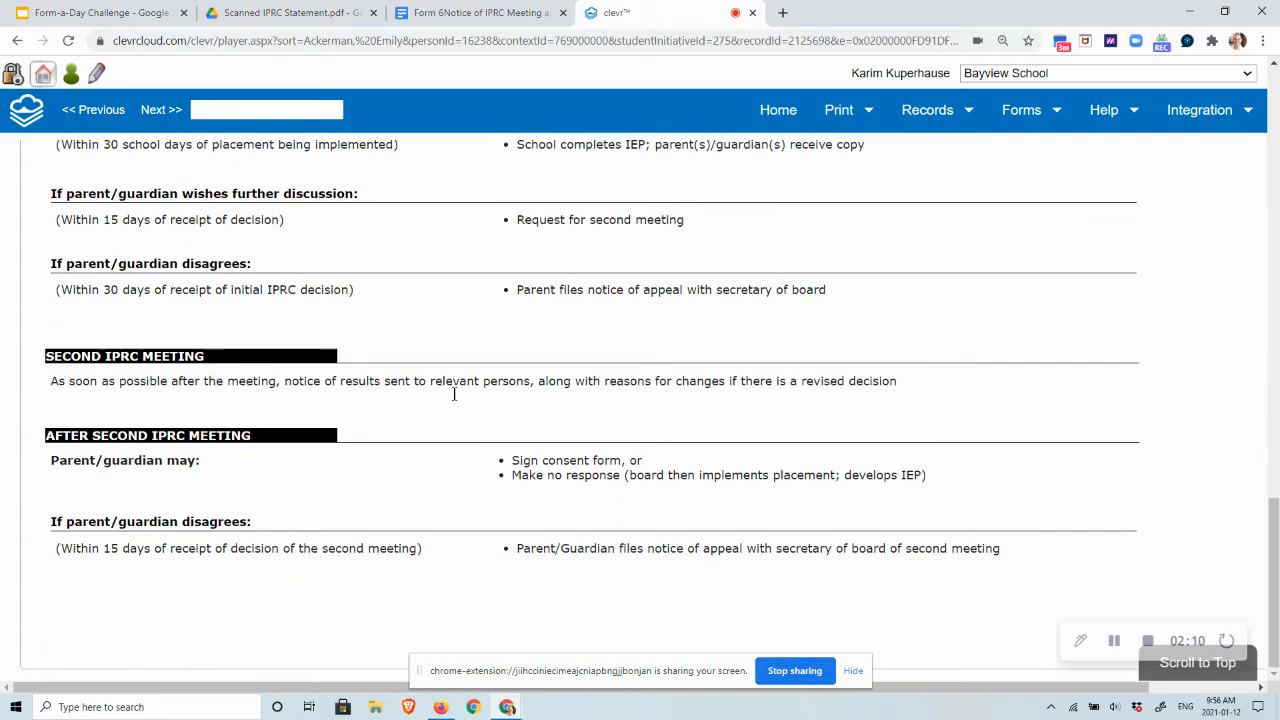
scroll(485, 405, up, 9)
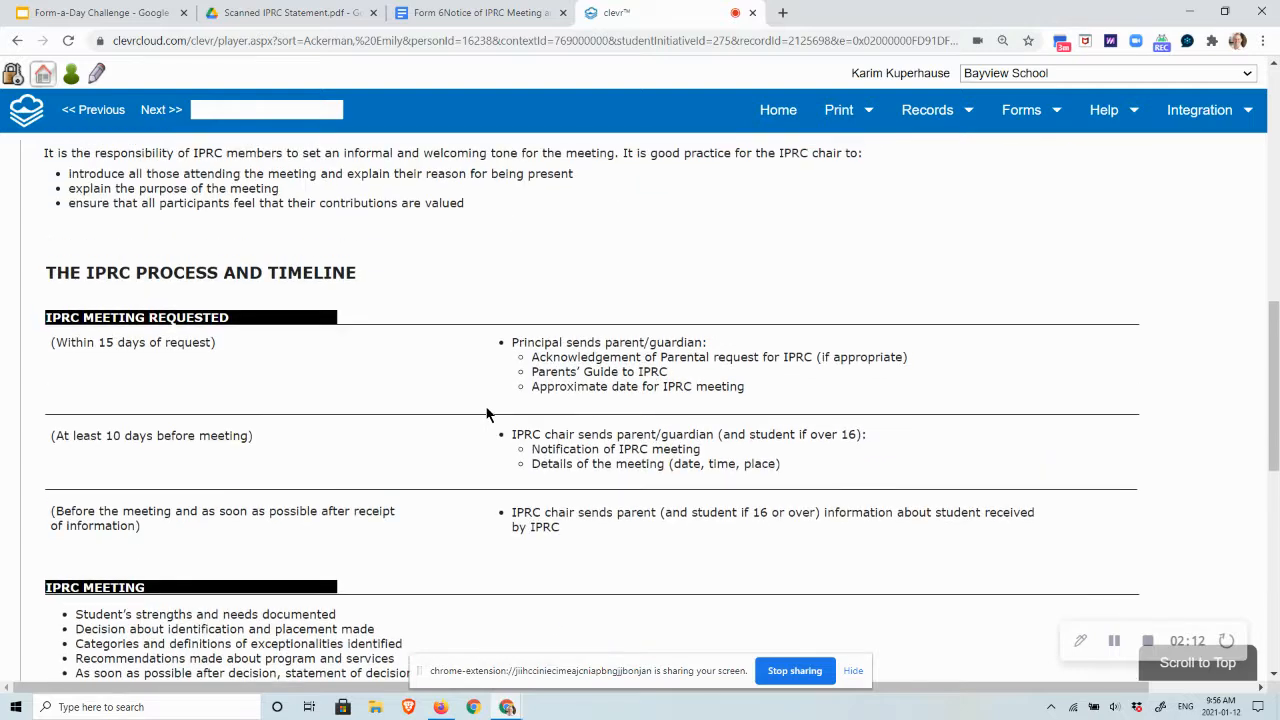
scroll(487, 413, up, 10)
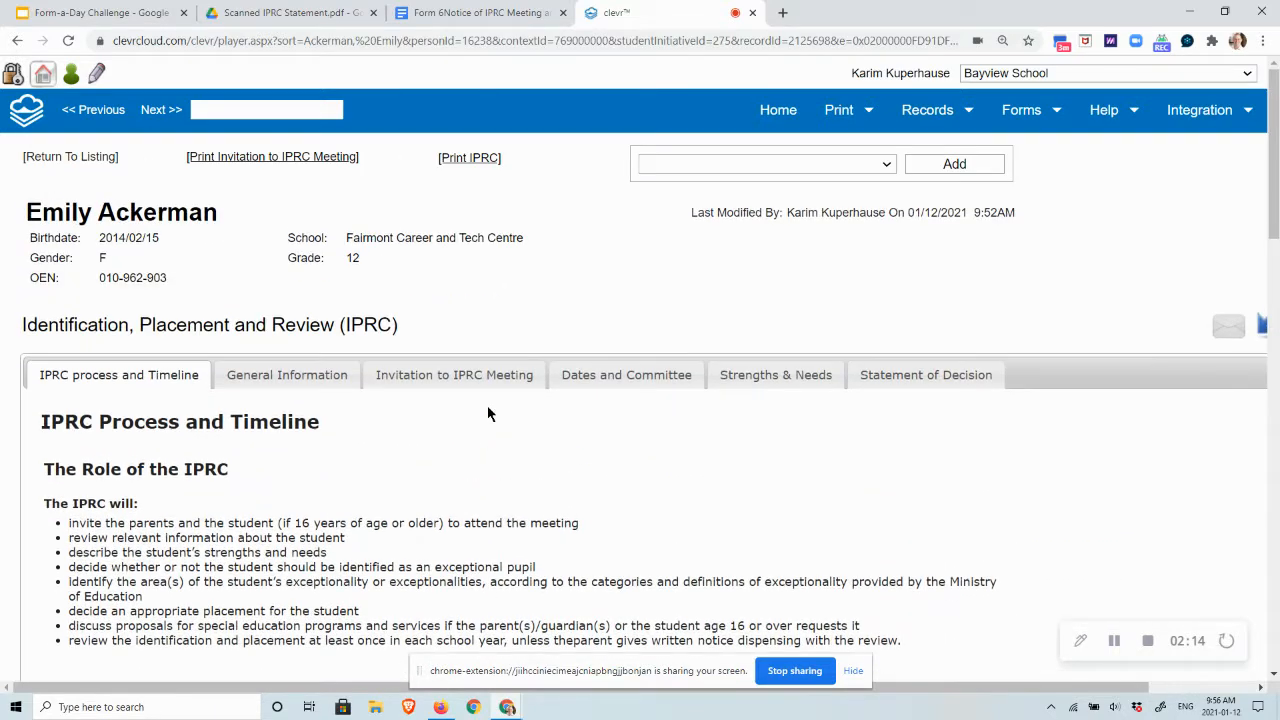
- Review the fields on the student's General Information tab
click(298, 387)
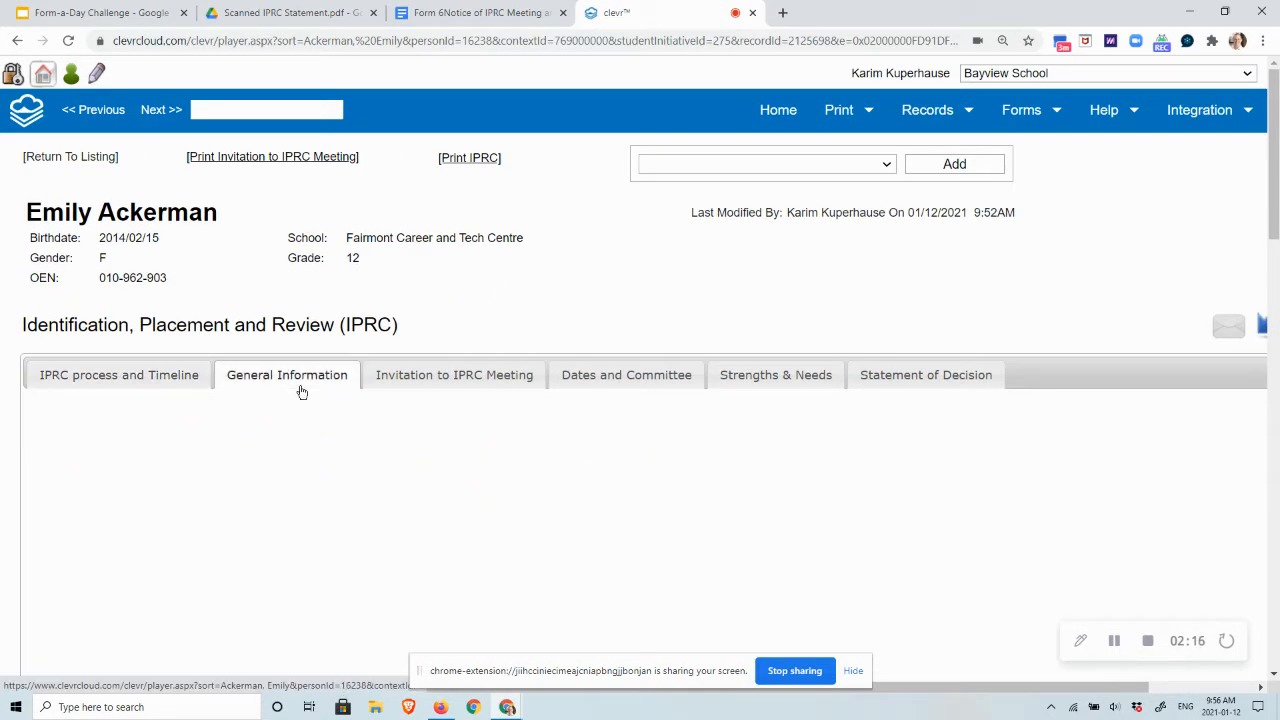
scroll(720, 470, down, 2)
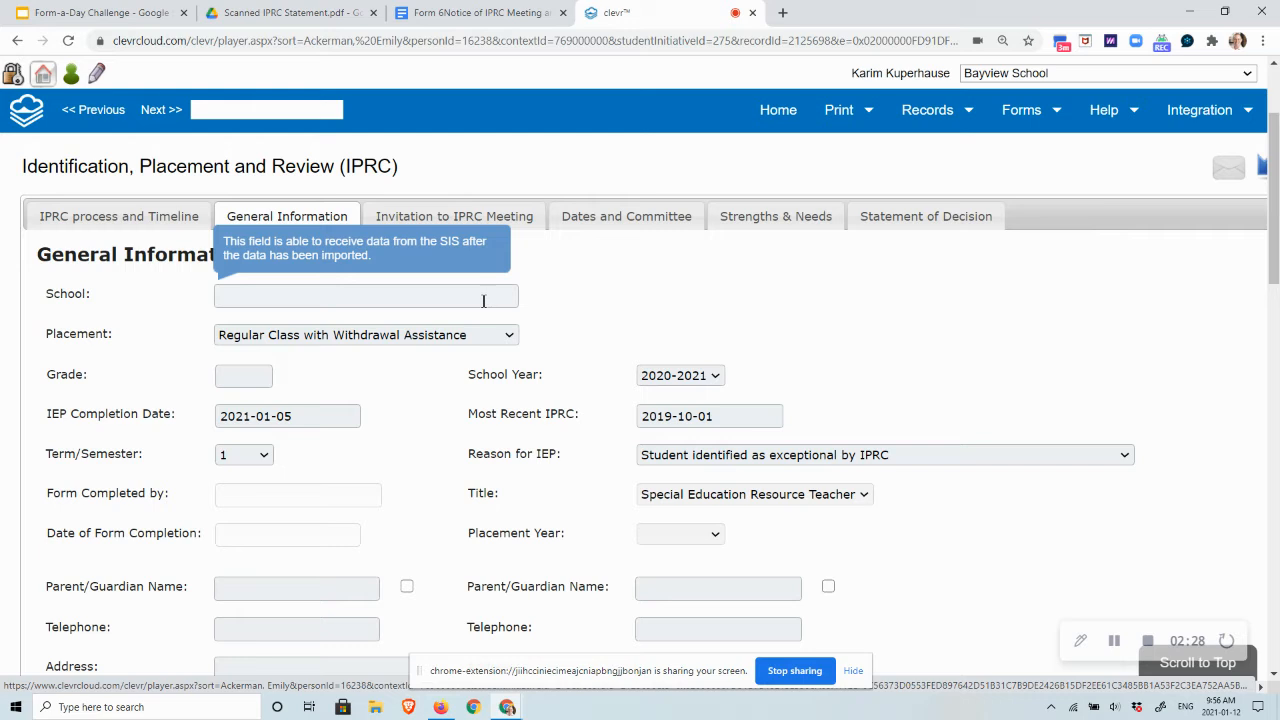
mouse_move(467, 339)
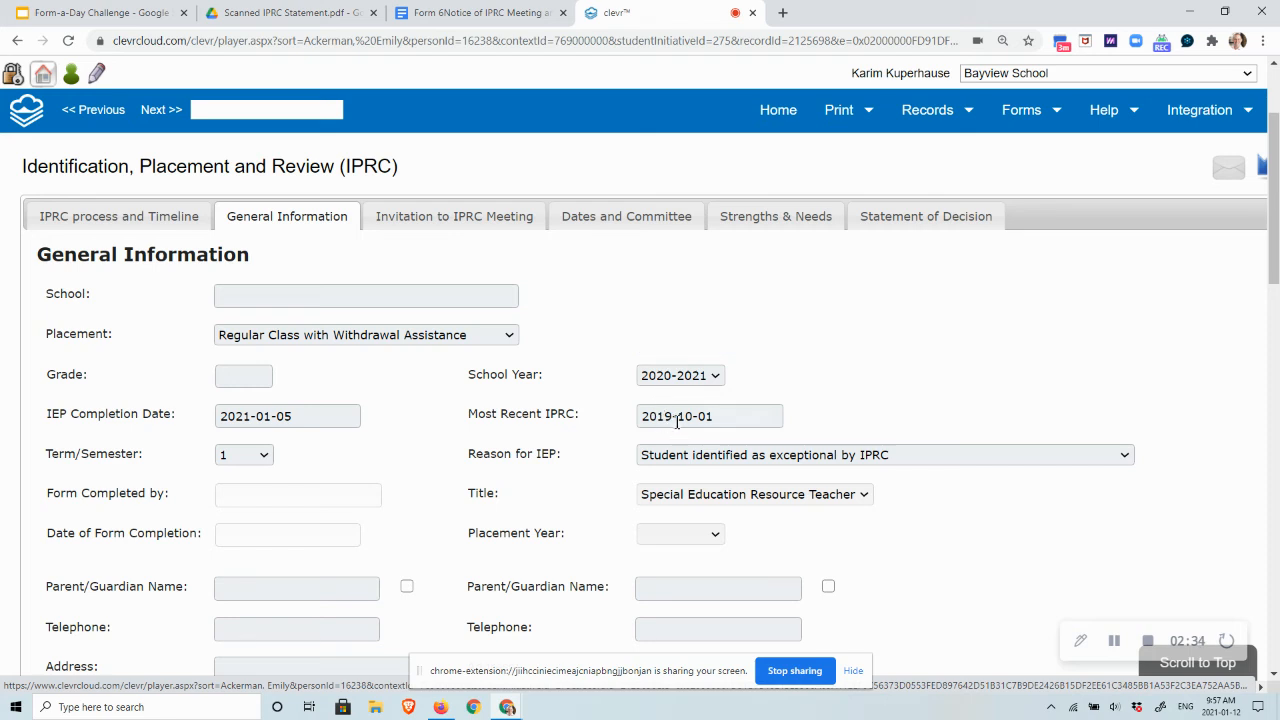
mouse_move(677, 420)
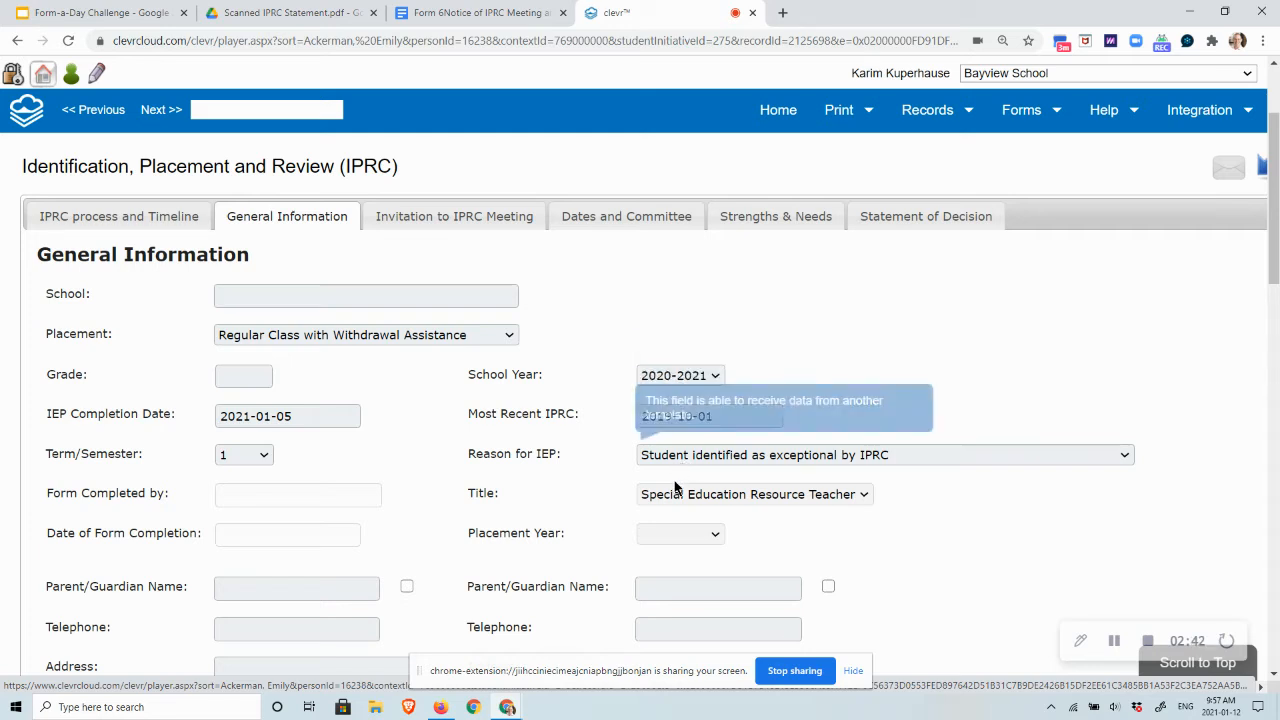
scroll(580, 500, down, 1)
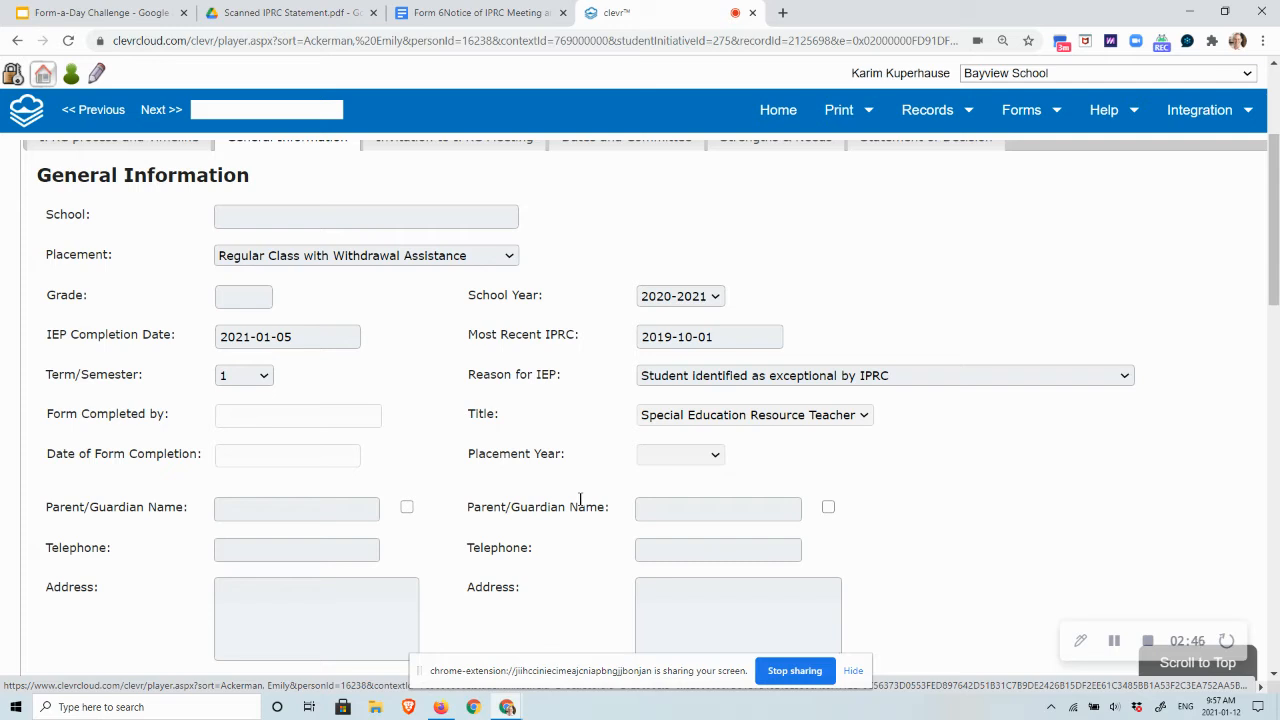
scroll(580, 499, up, 1)
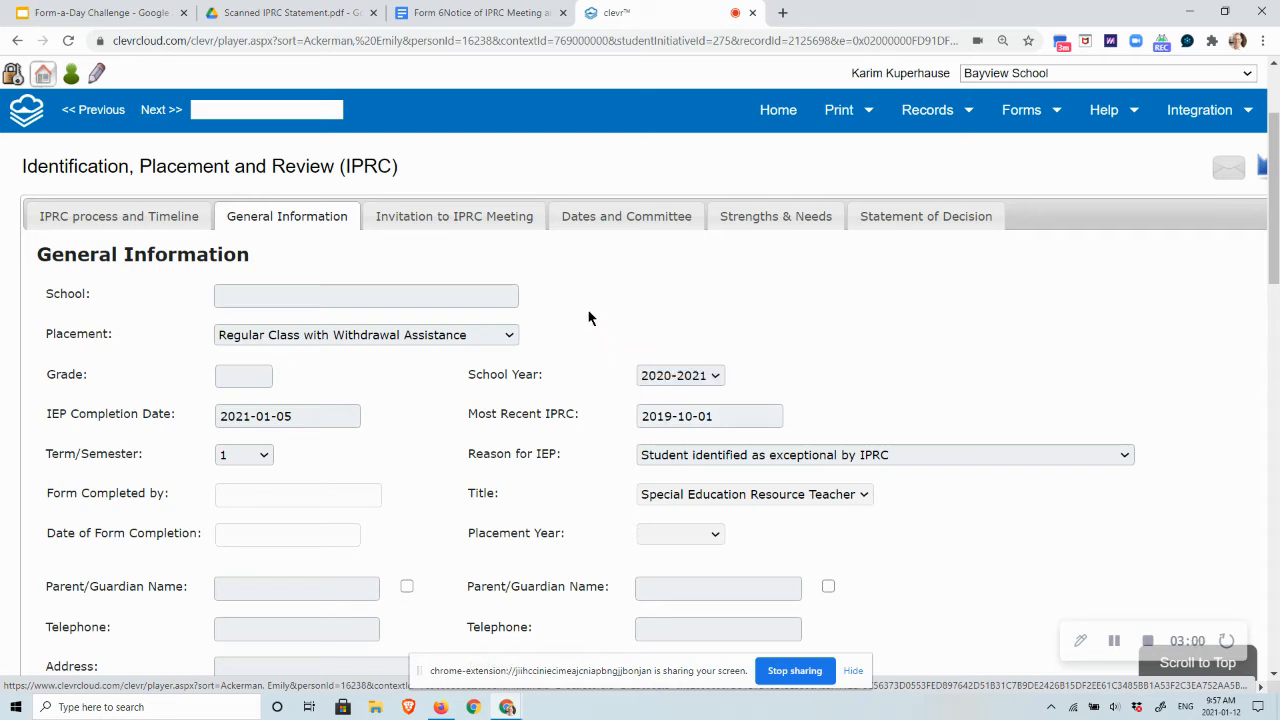
- Open the Invitation to IPRC Meeting tab and set the Invitation to Meeting Date to 2021-01-27
click(480, 223)
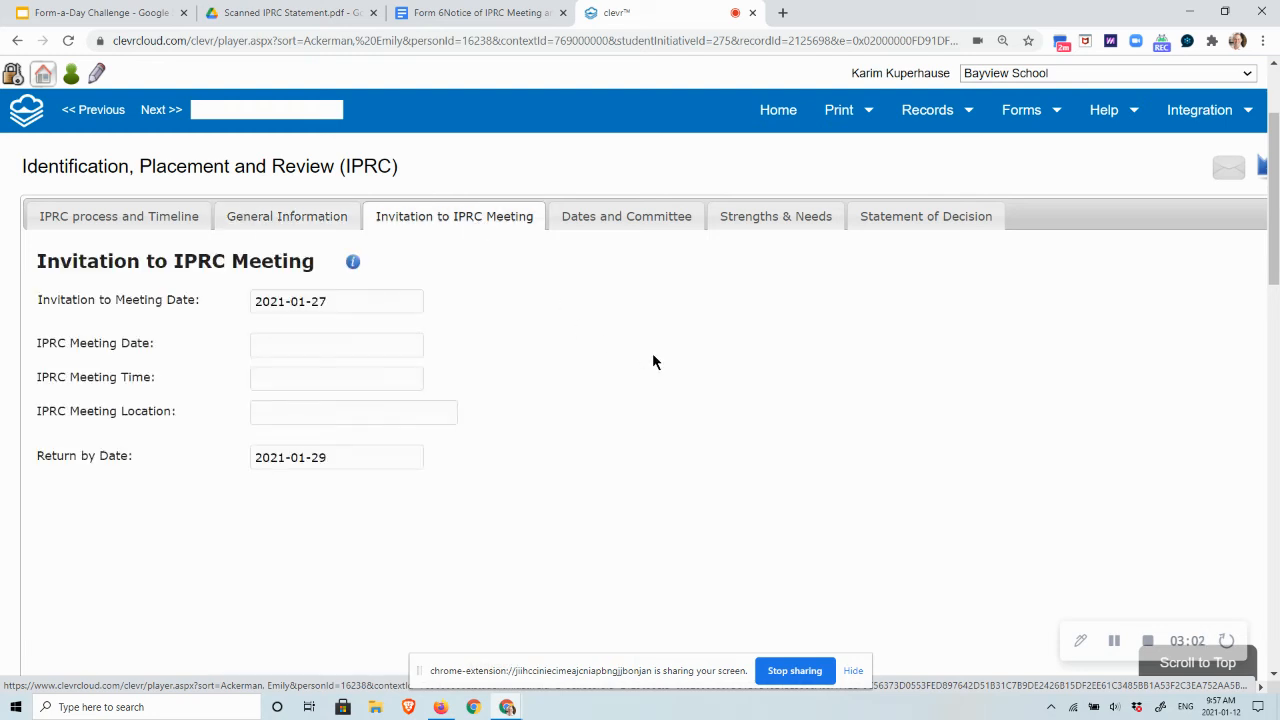
scroll(677, 372, up, 1)
scroll(677, 377, up, 1)
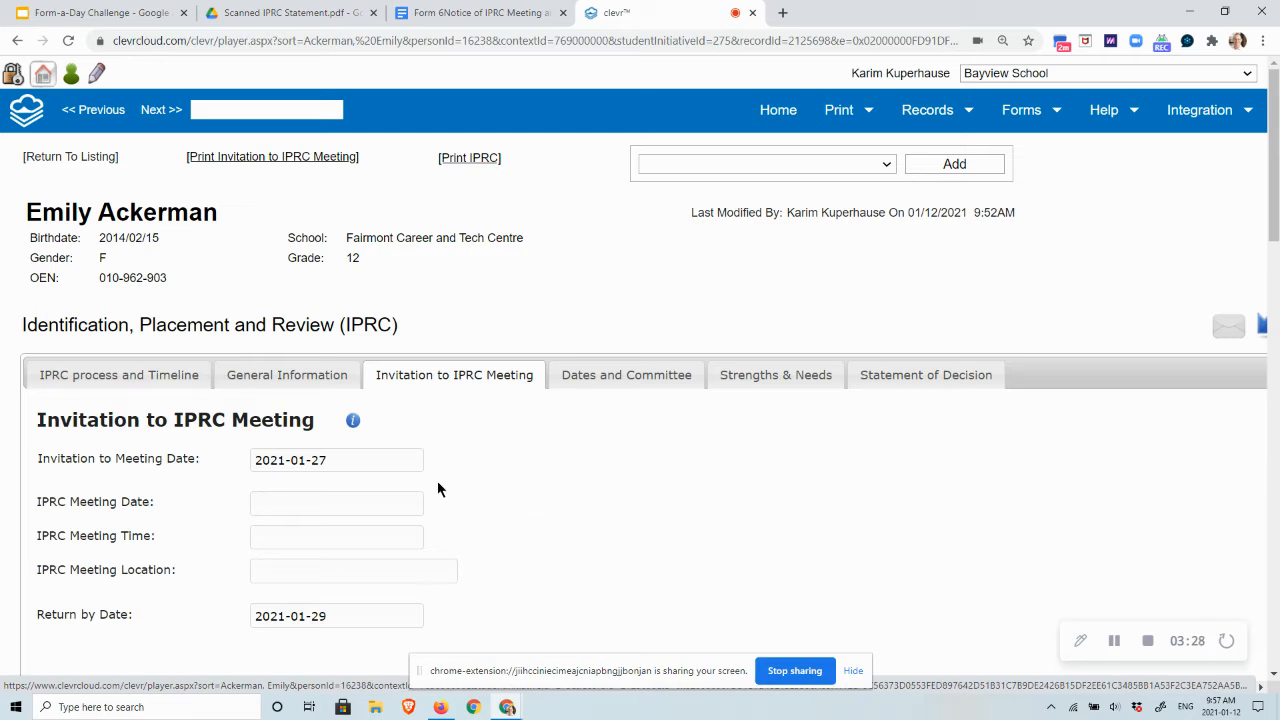
click(353, 457)
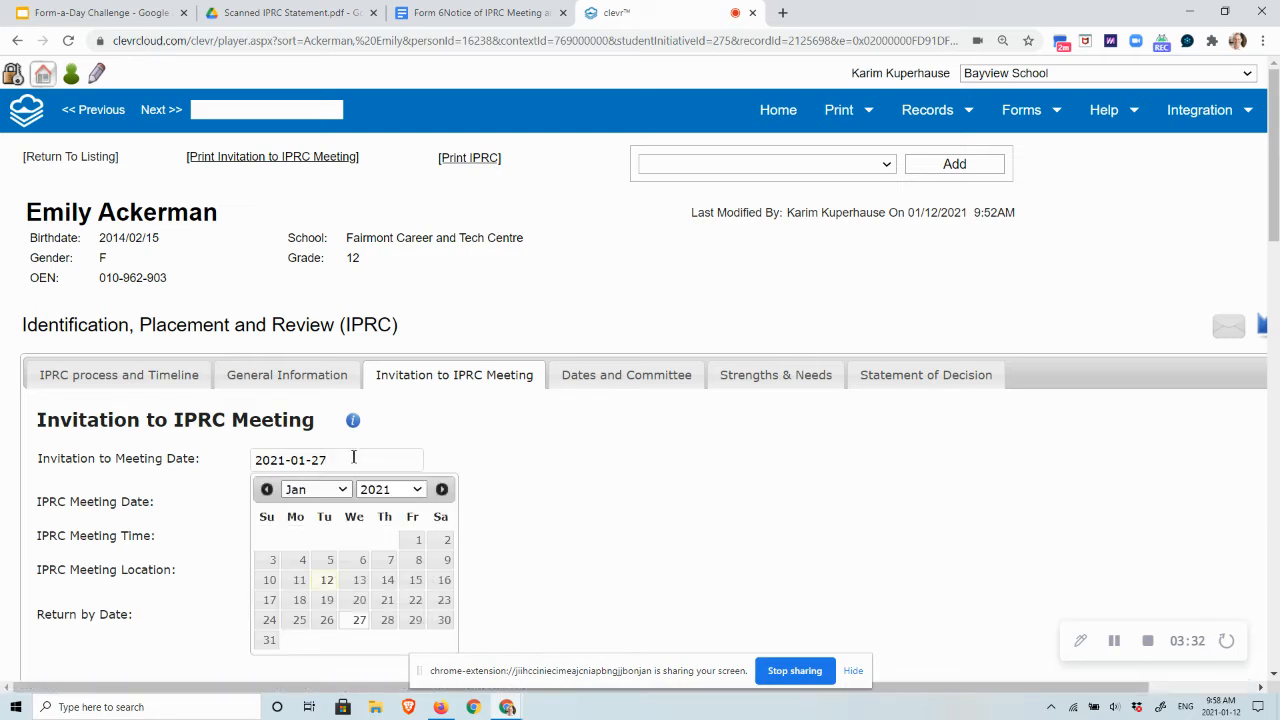
click(359, 620)
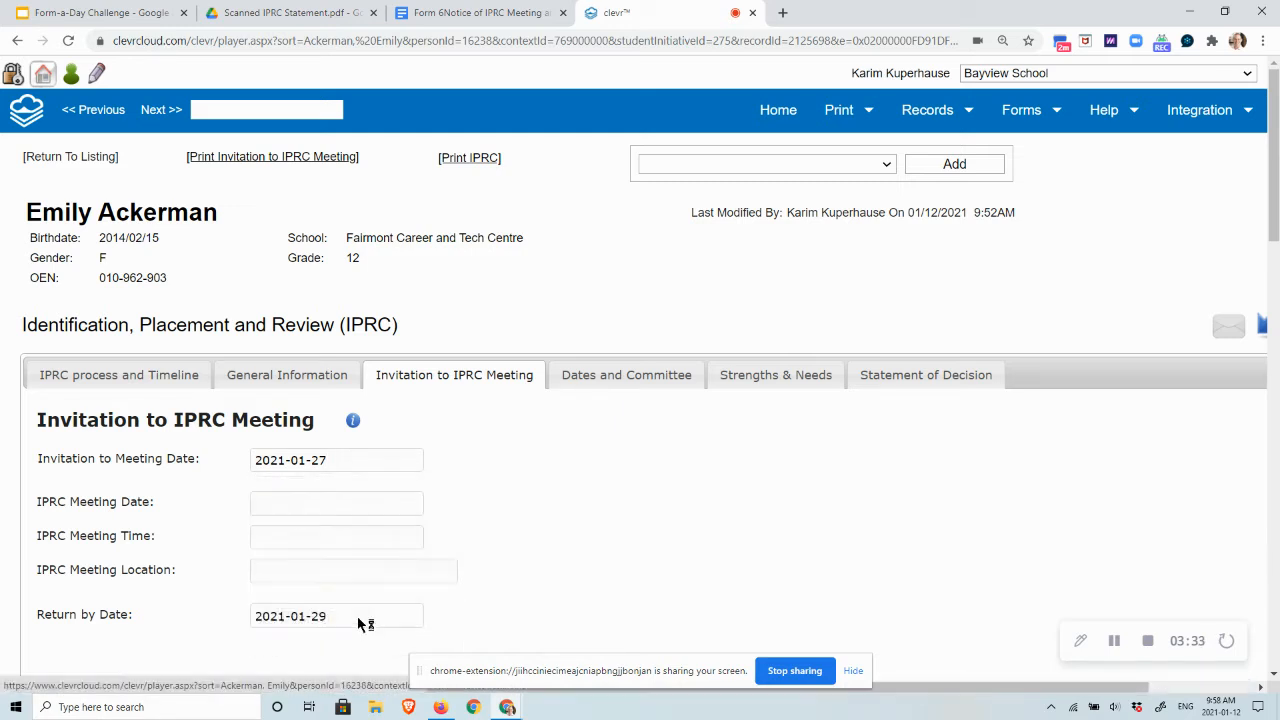
- Set the IPRC Meeting Date to 2021-02-02 using the calendar picker
click(316, 503)
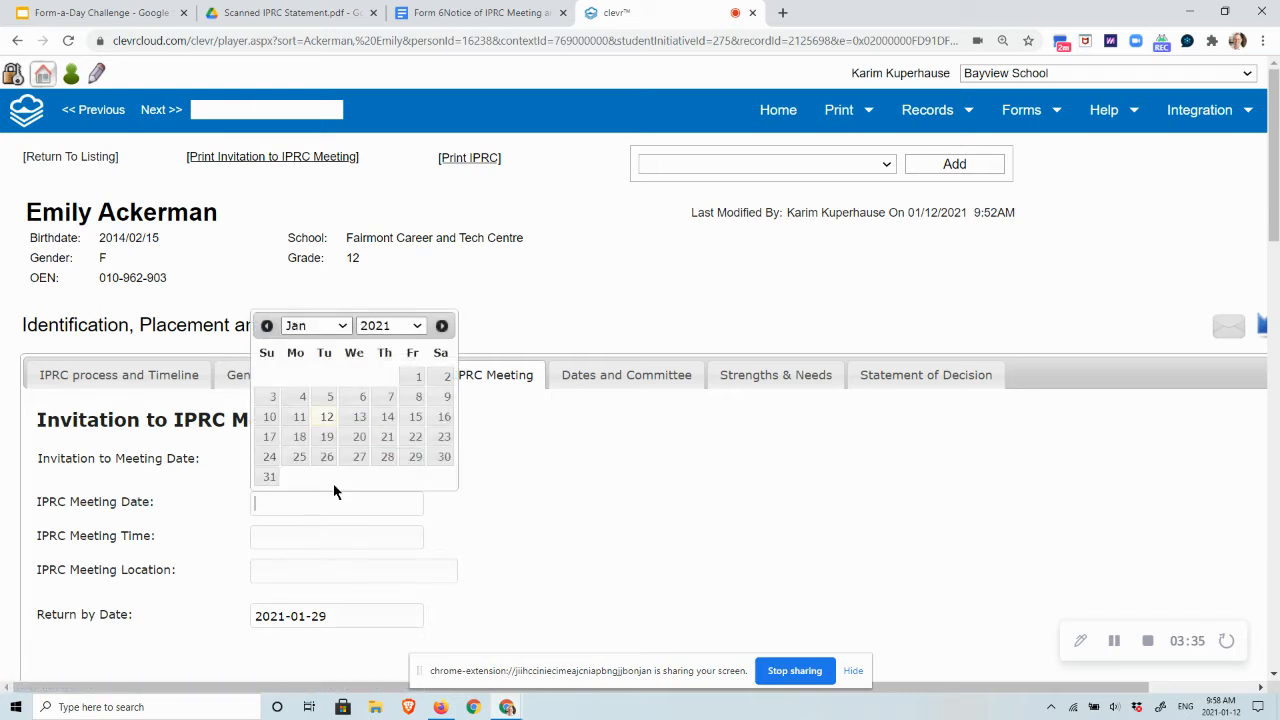
click(336, 328)
click(318, 374)
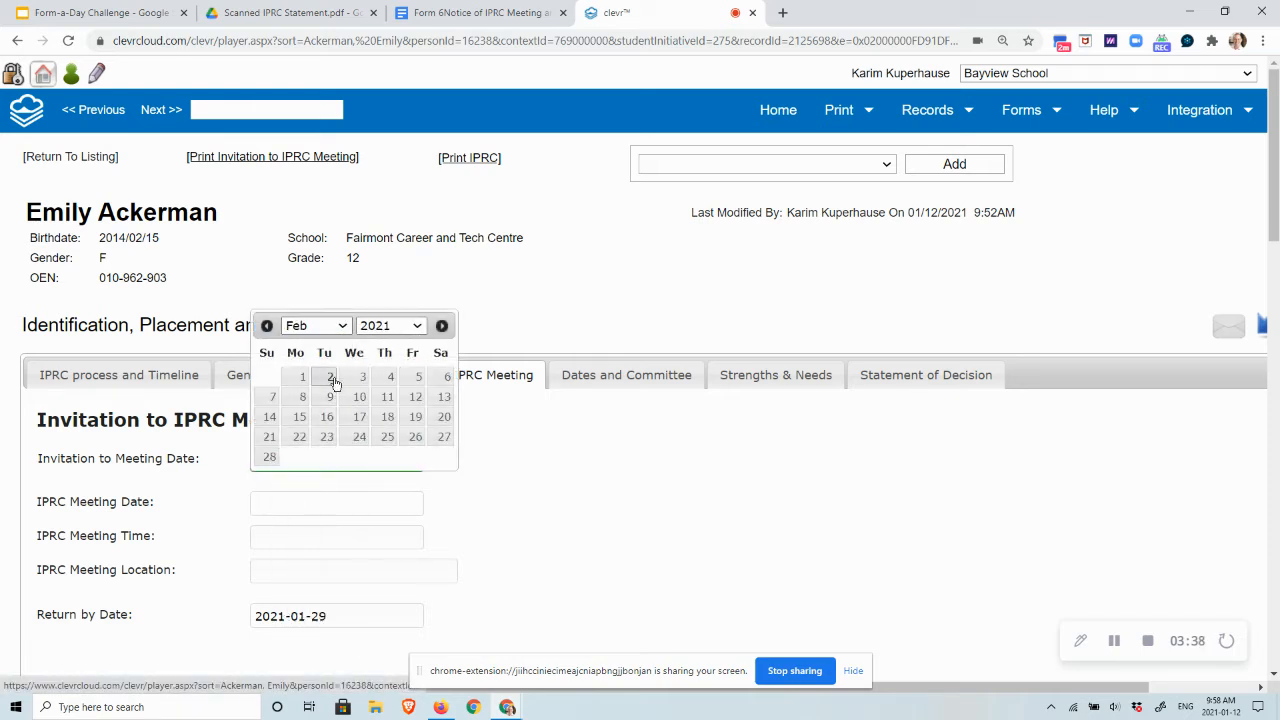
click(331, 377)
- Enter 10:00 AM as the IPRC Meeting Time and set the Return by Date to 2021-01-29
click(315, 535)
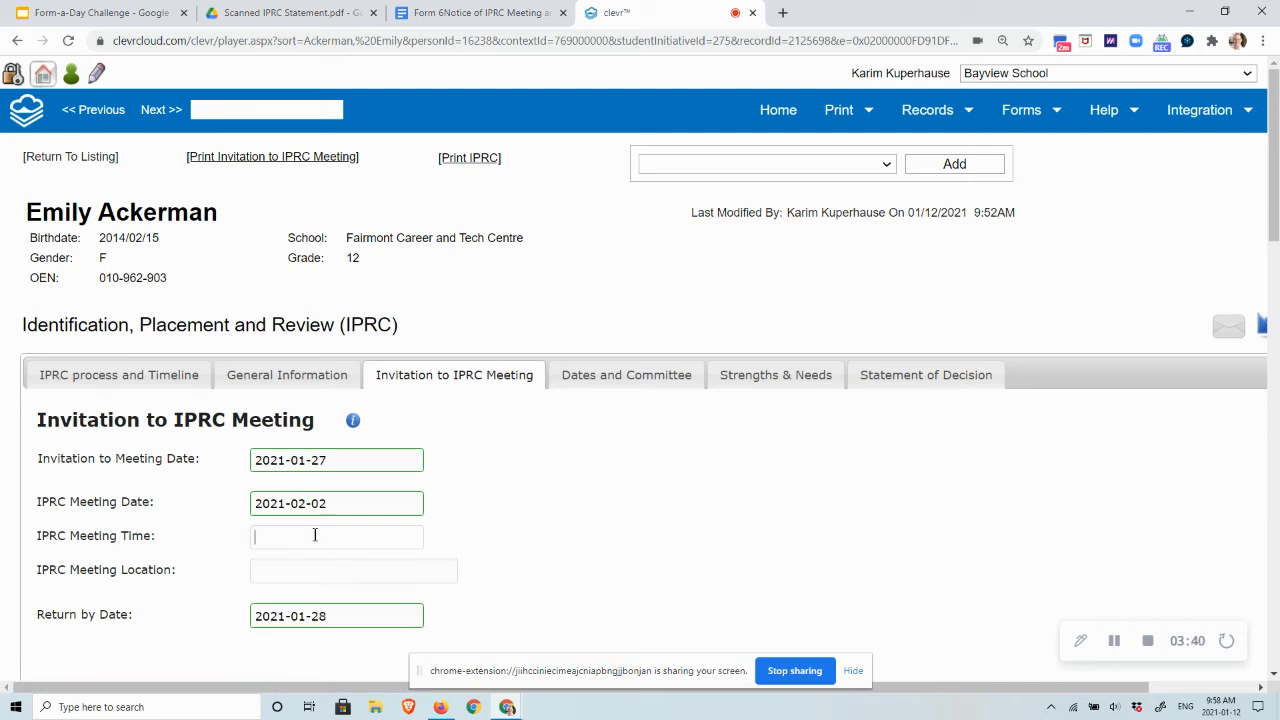
text(10:00 AM)
click(425, 572)
click(361, 616)
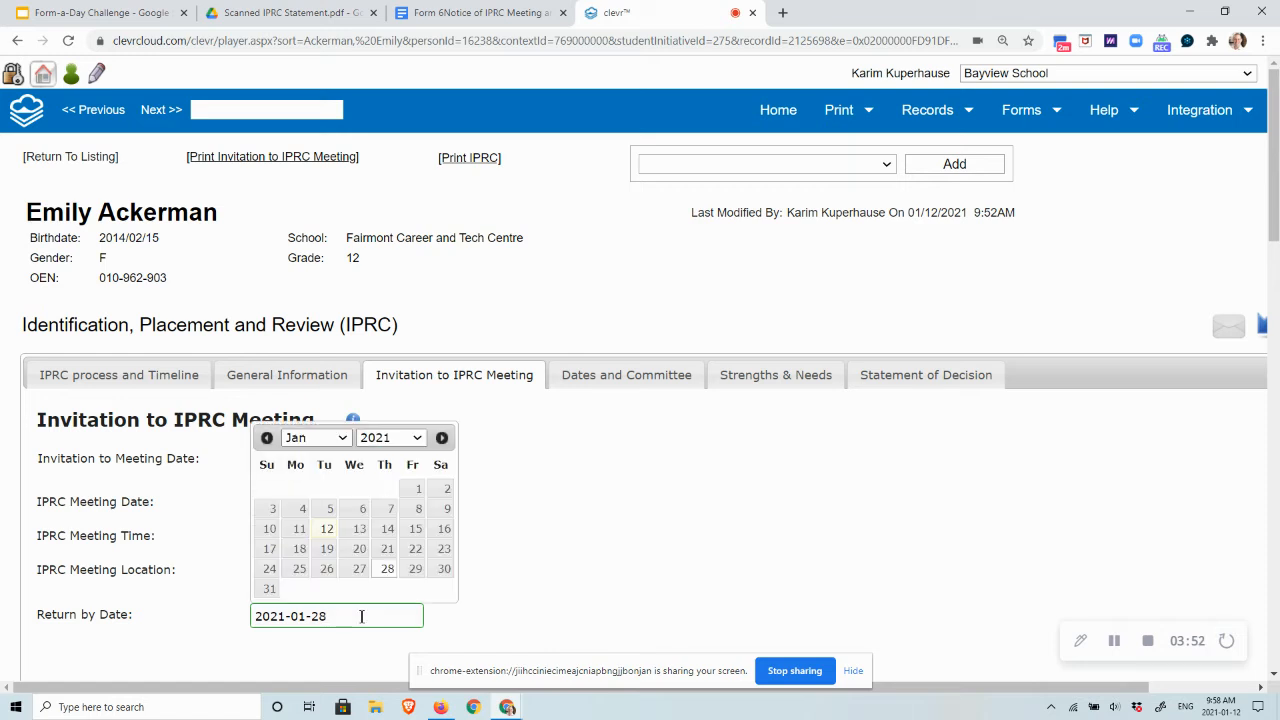
click(415, 570)
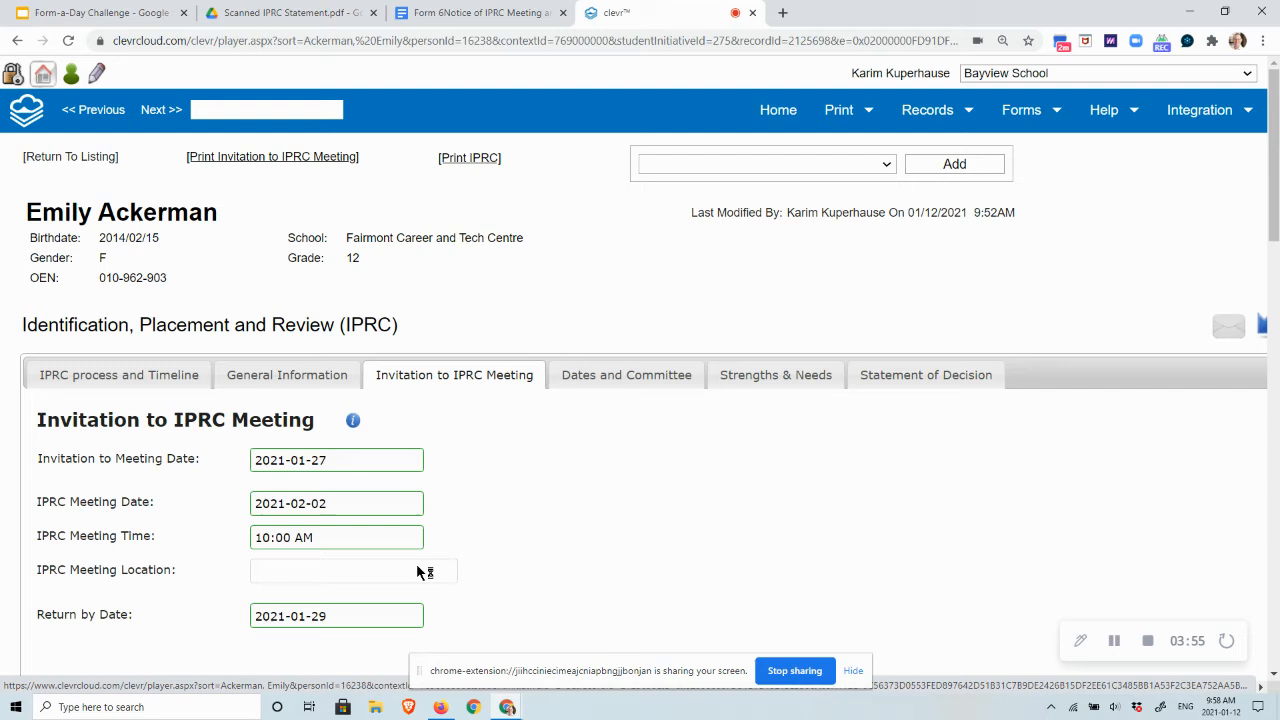
- Check the invitation timing note, then generate the printable IPRC meeting invitation and review the PDF
click(353, 421)
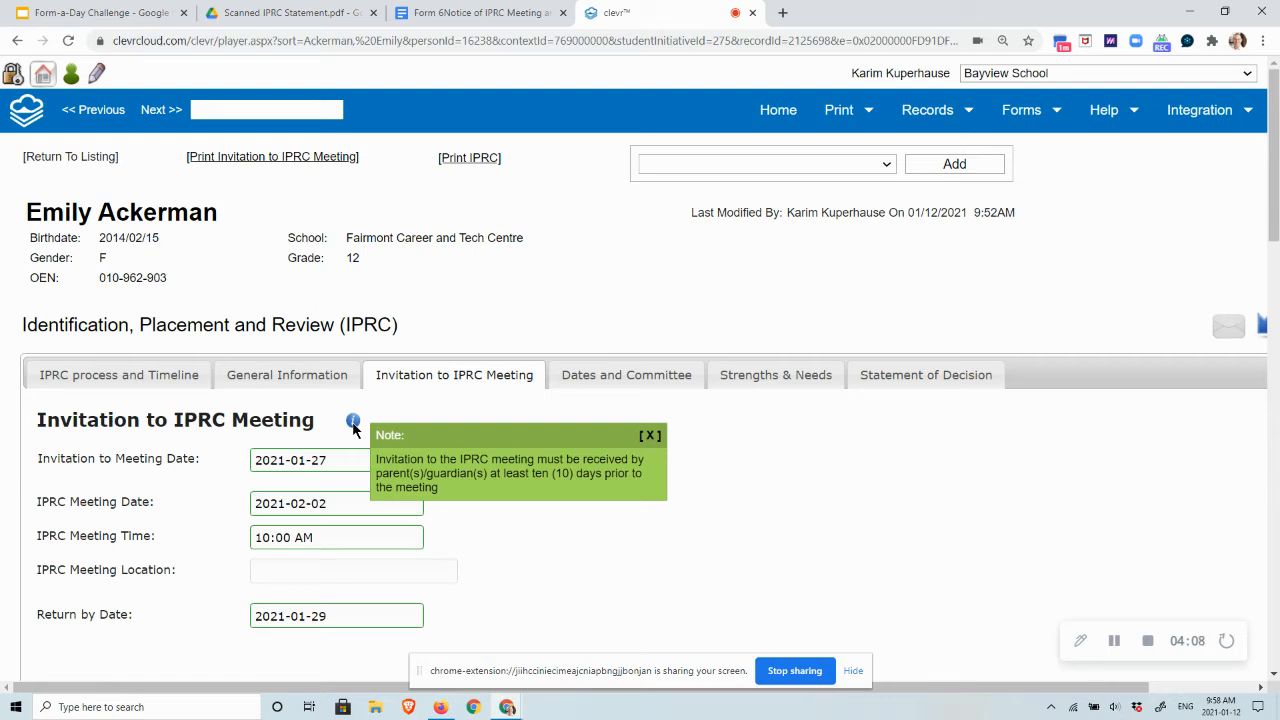
click(651, 435)
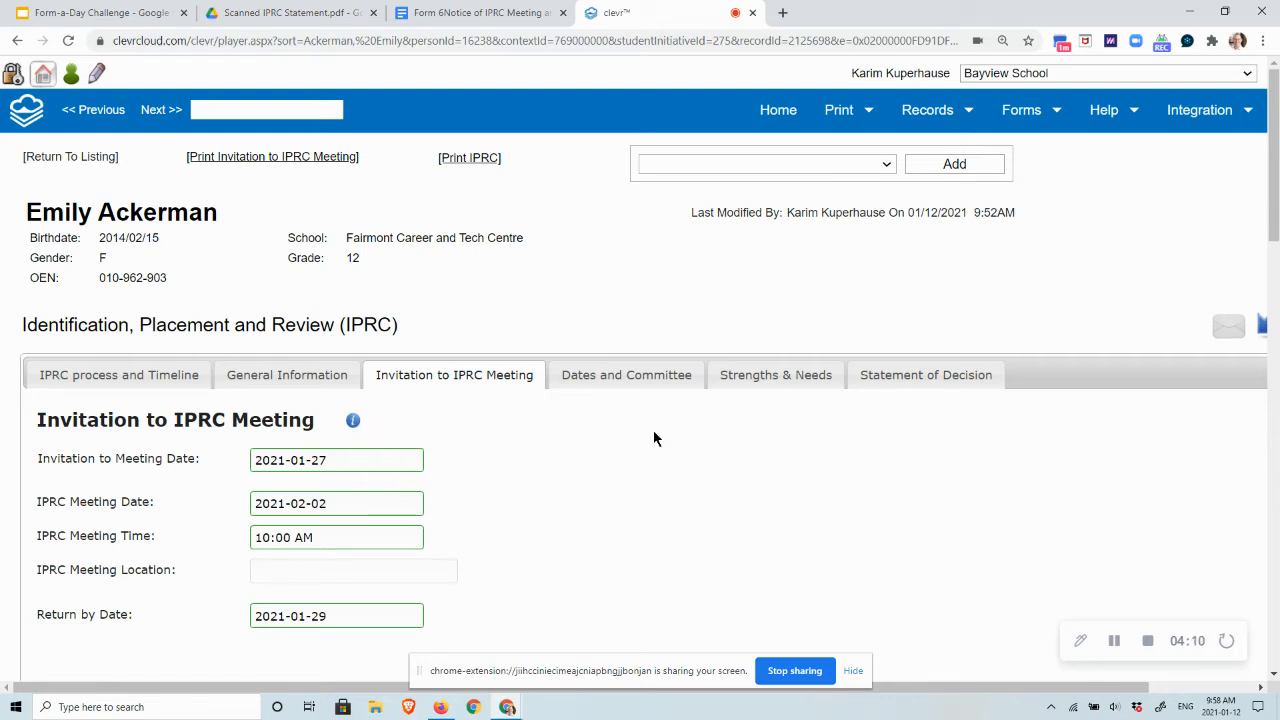
click(296, 160)
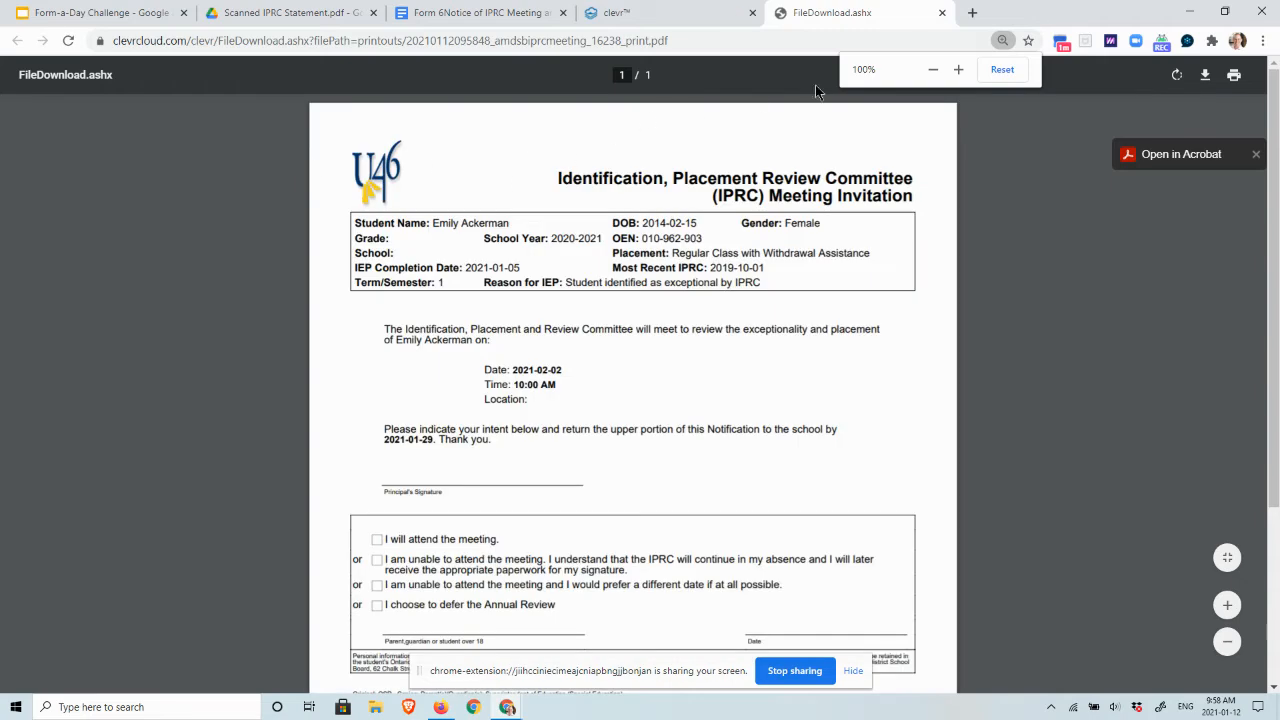
scroll(902, 339, down, 2)
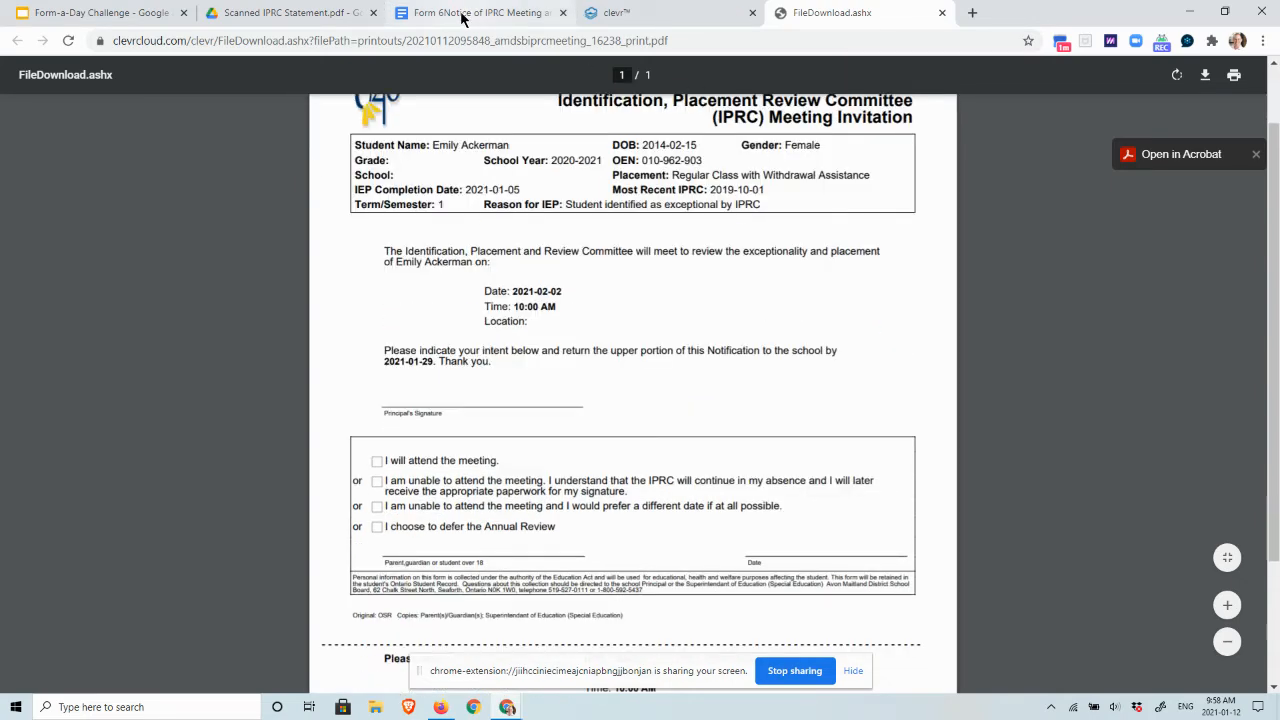
click(622, 20)
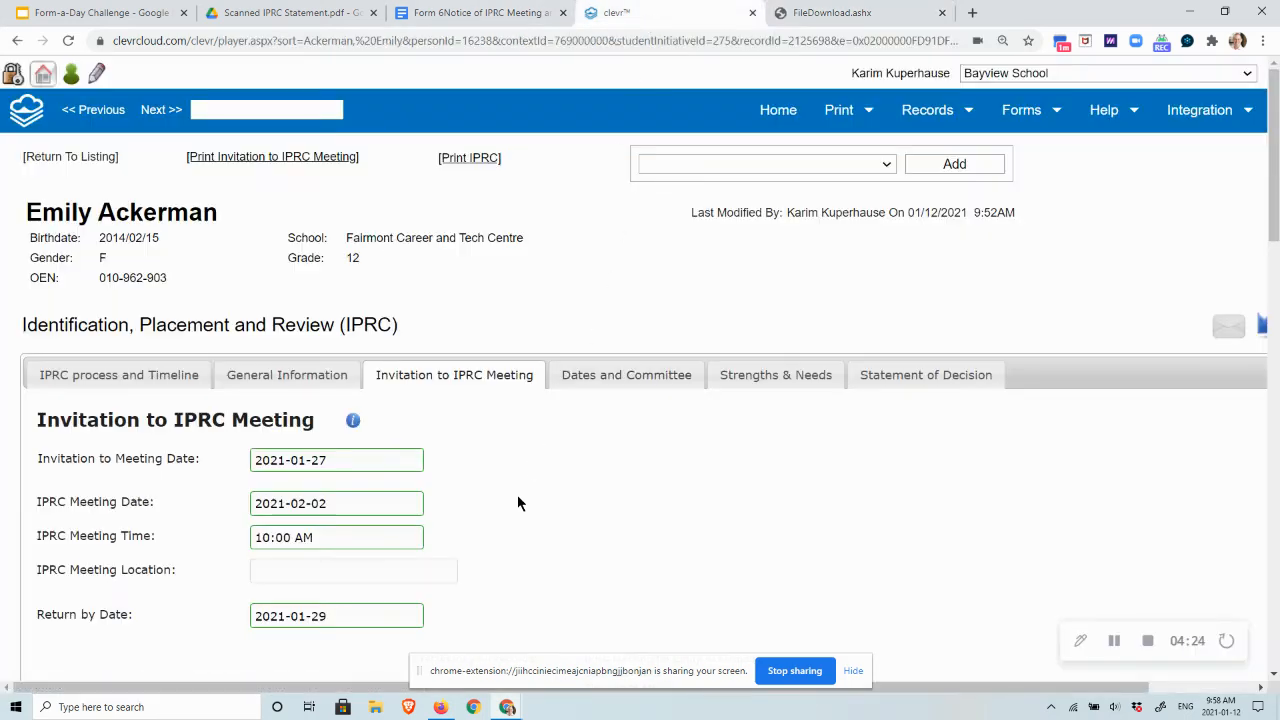
click(838, 13)
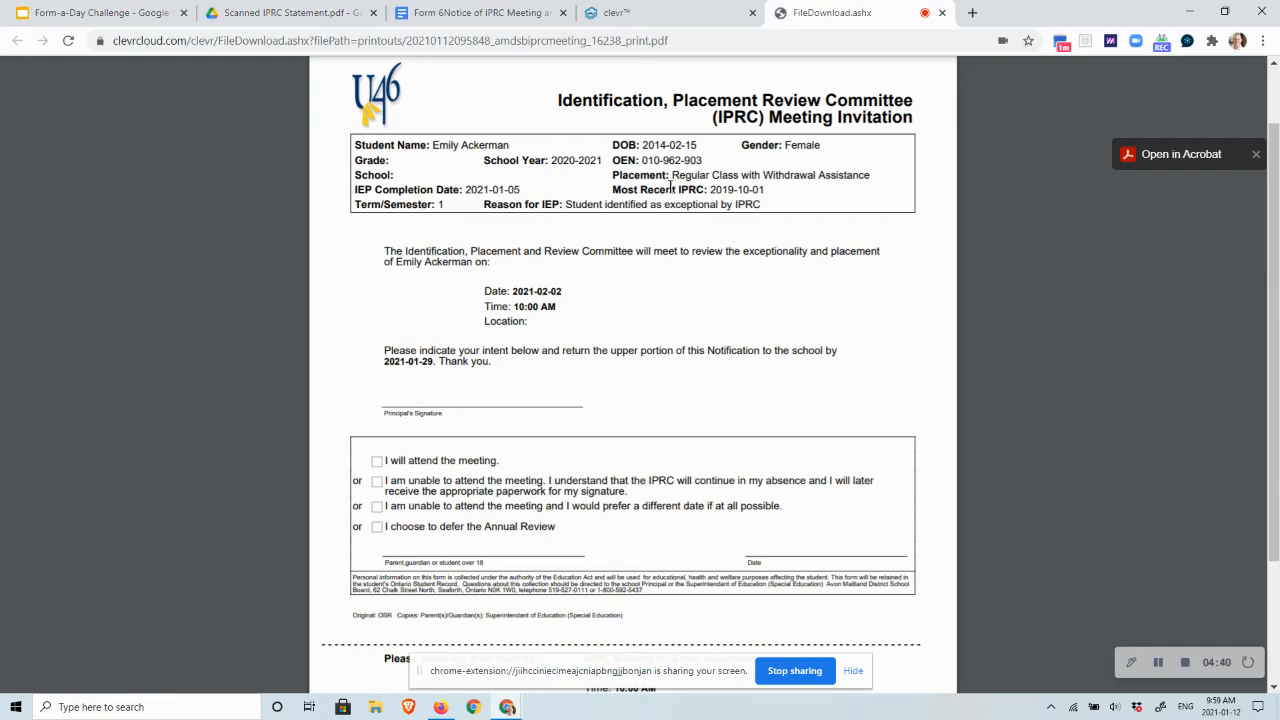
click(692, 20)
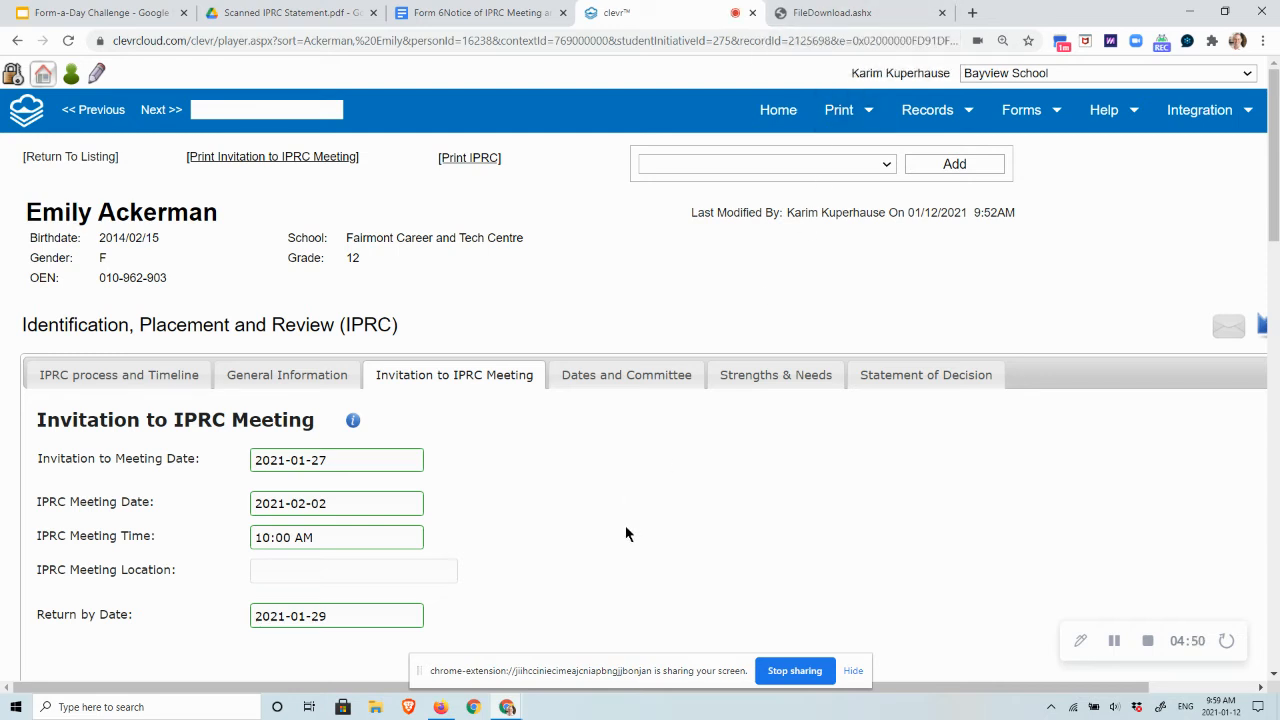
- Open the Dates and Committee tab of the student's IPRC record
scroll(626, 534, down, 1)
scroll(626, 534, up, 1)
click(629, 378)
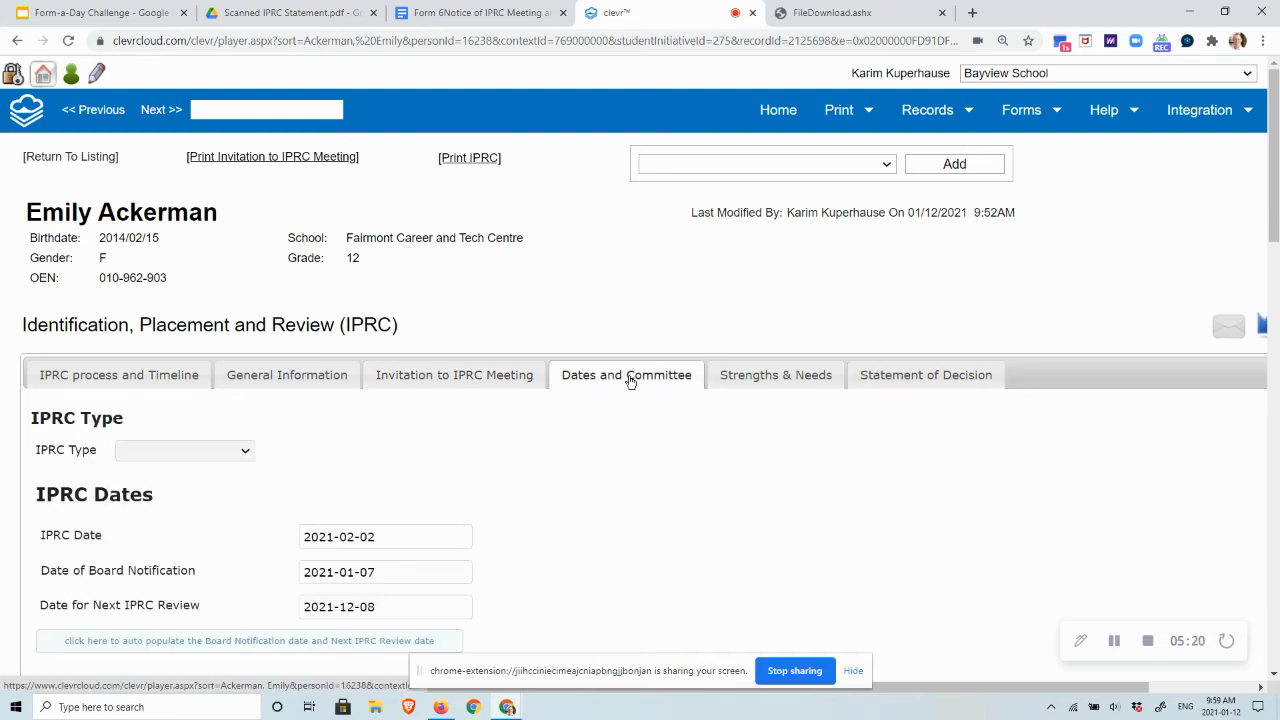
- Scroll through the IPRC Dates and IPRC Committee fields on the Dates and Committee tab
scroll(637, 451, down, 2)
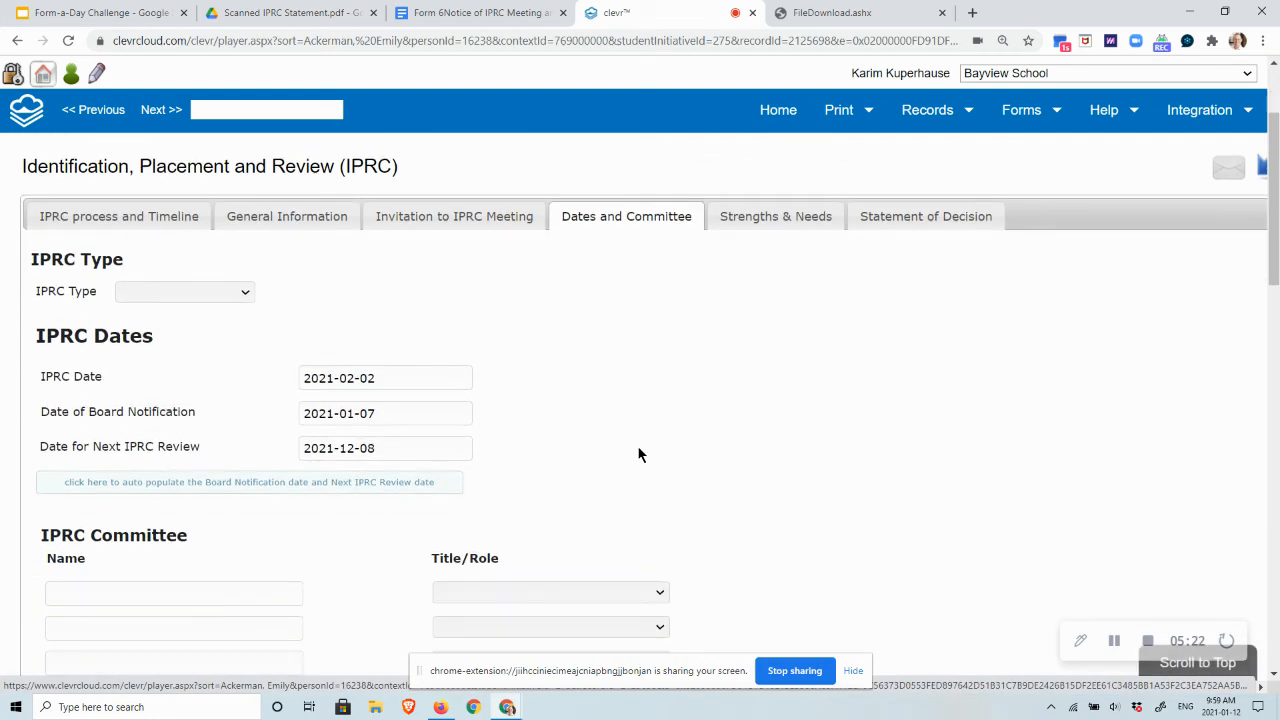
scroll(639, 447, down, 3)
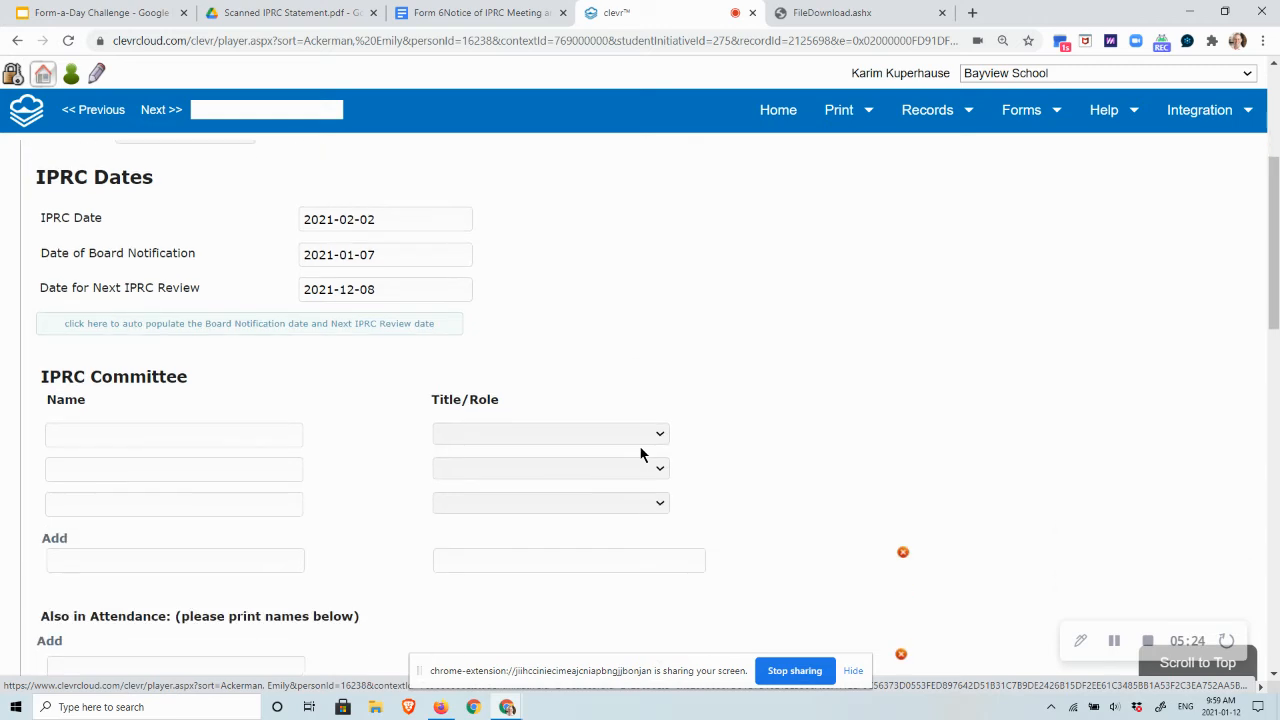
scroll(640, 450, up, 4)
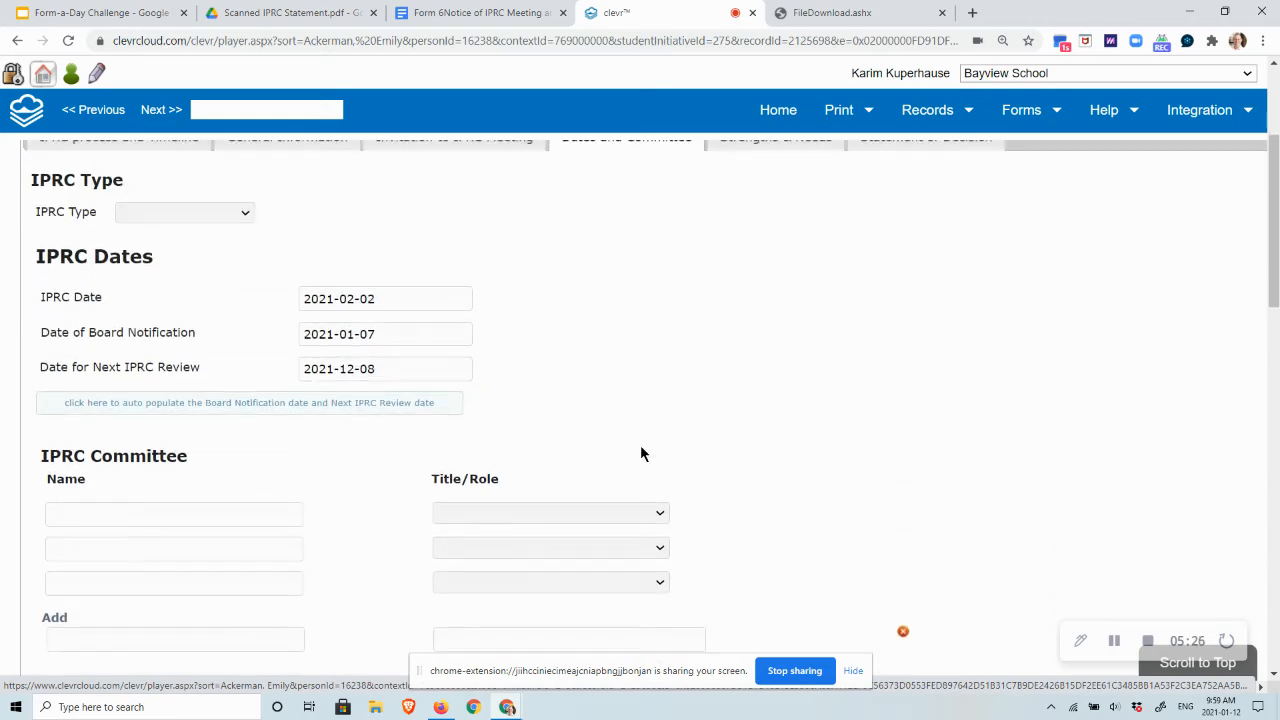
- Open the Strengths & Needs tab and review the listed strengths and needs and their option lists
click(775, 297)
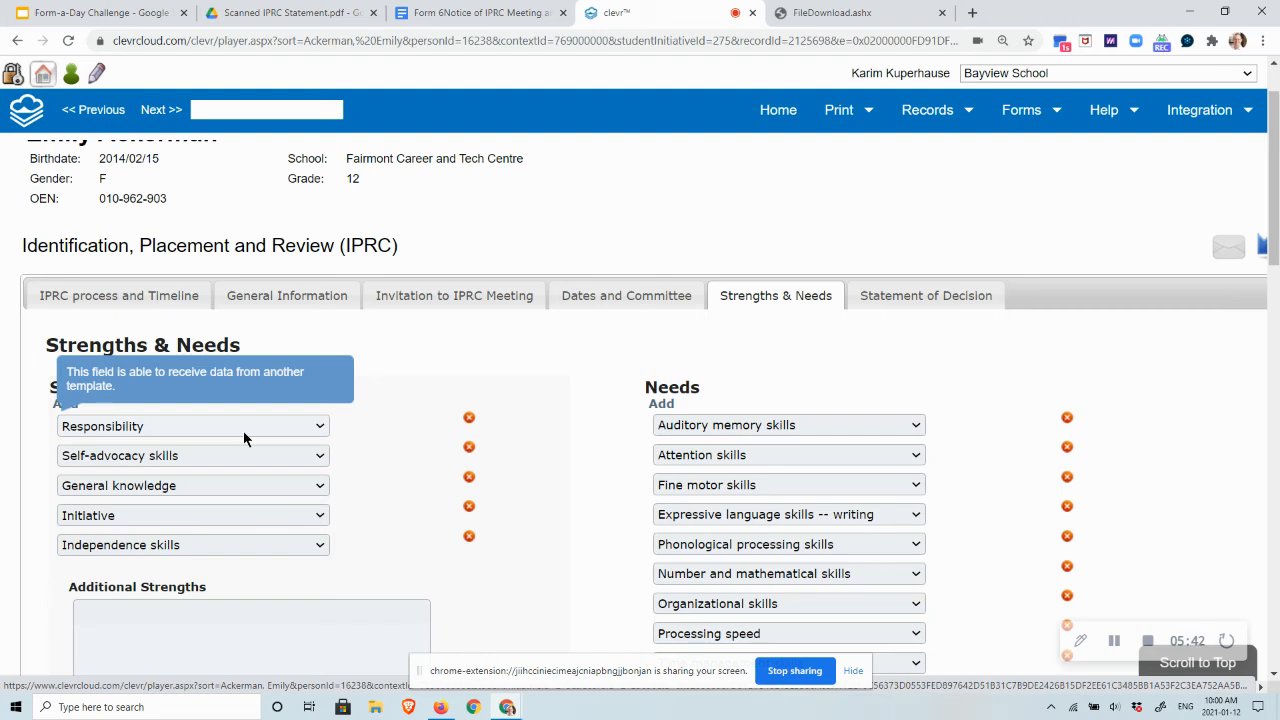
click(255, 427)
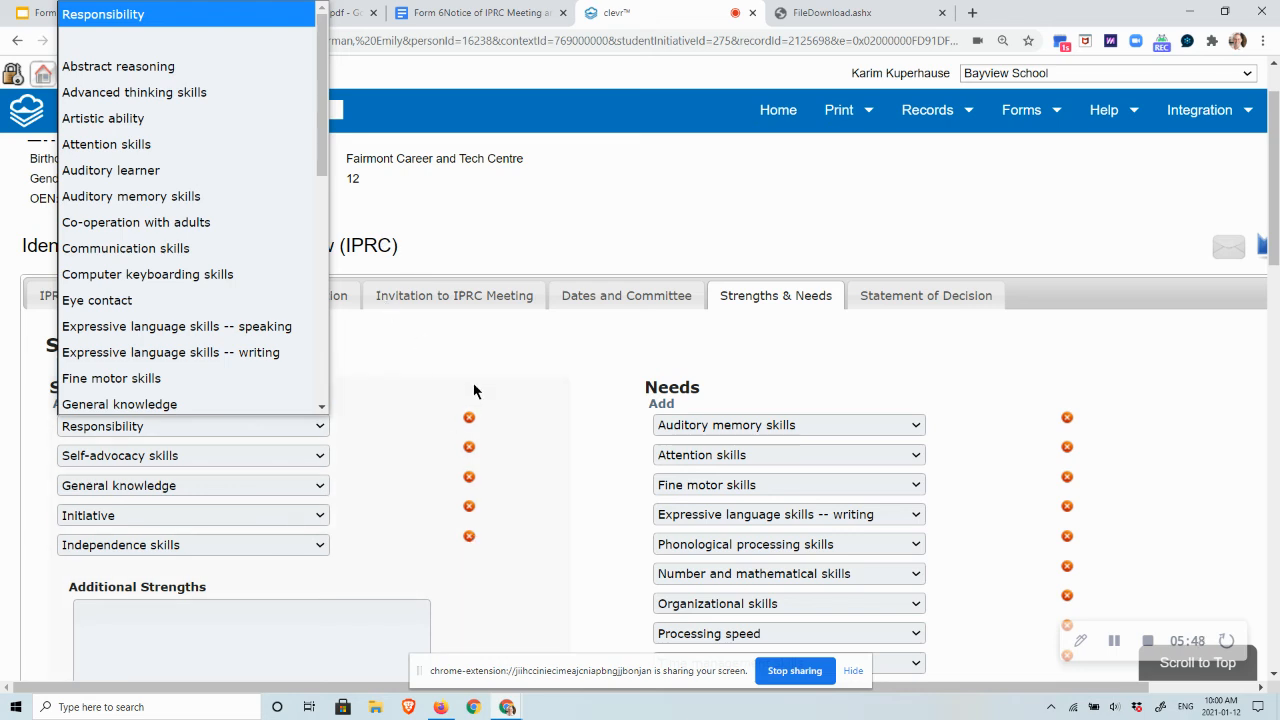
click(479, 351)
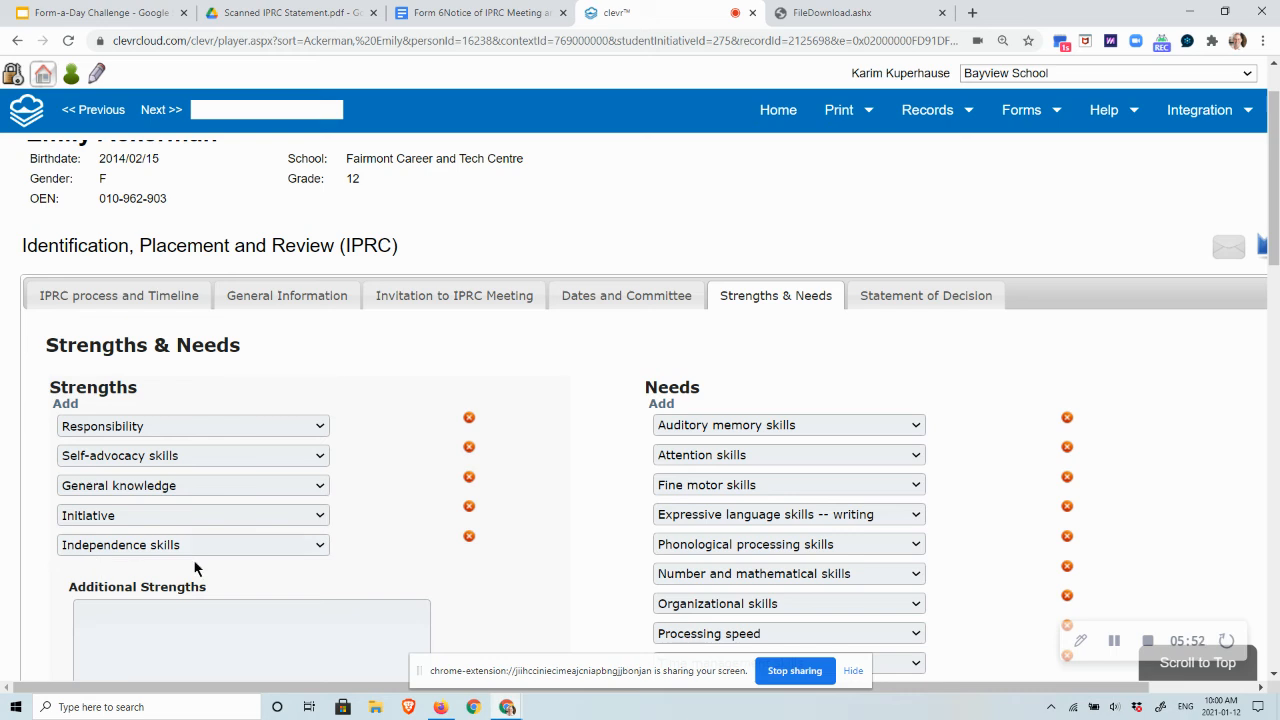
scroll(536, 518, down, 2)
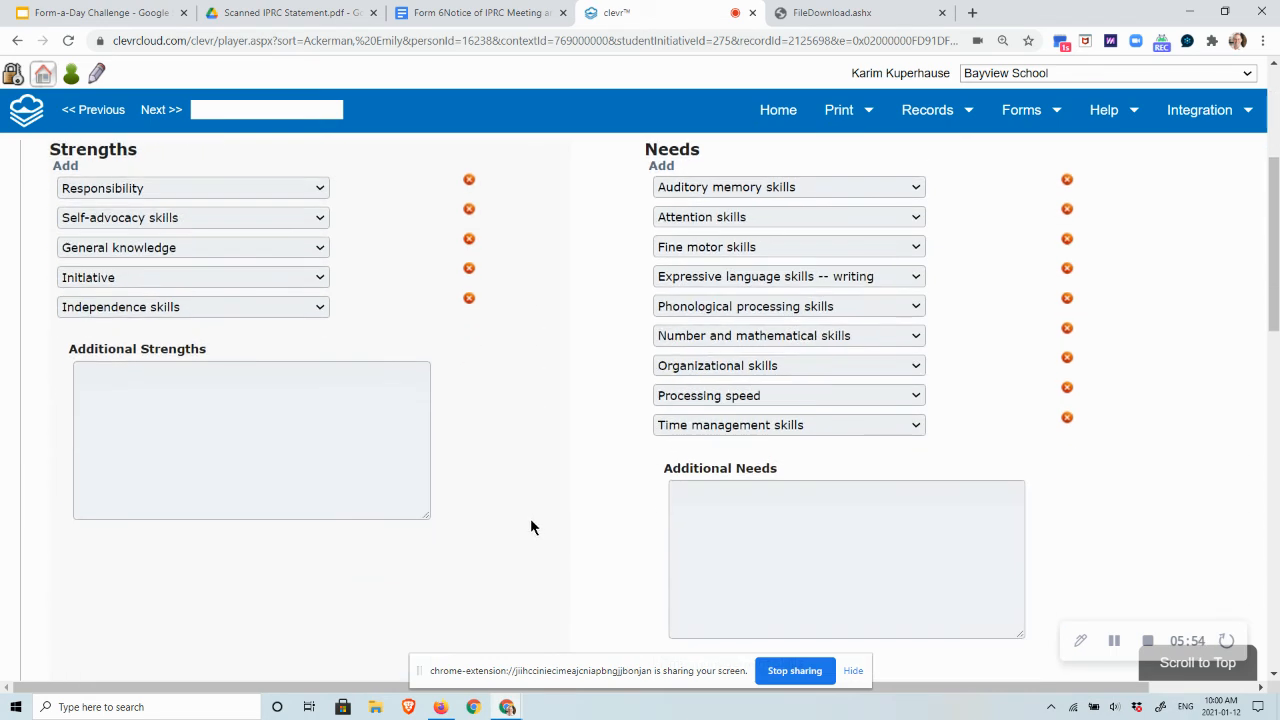
click(228, 398)
scroll(620, 451, up, 1)
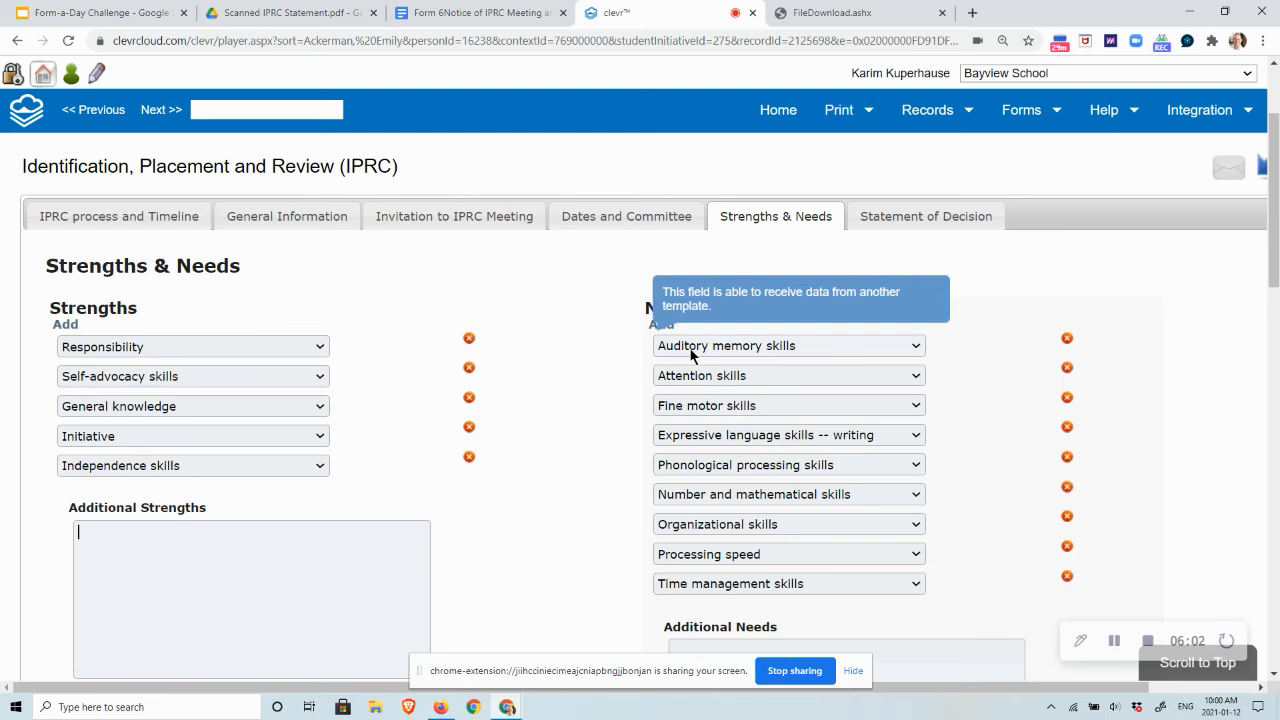
click(690, 350)
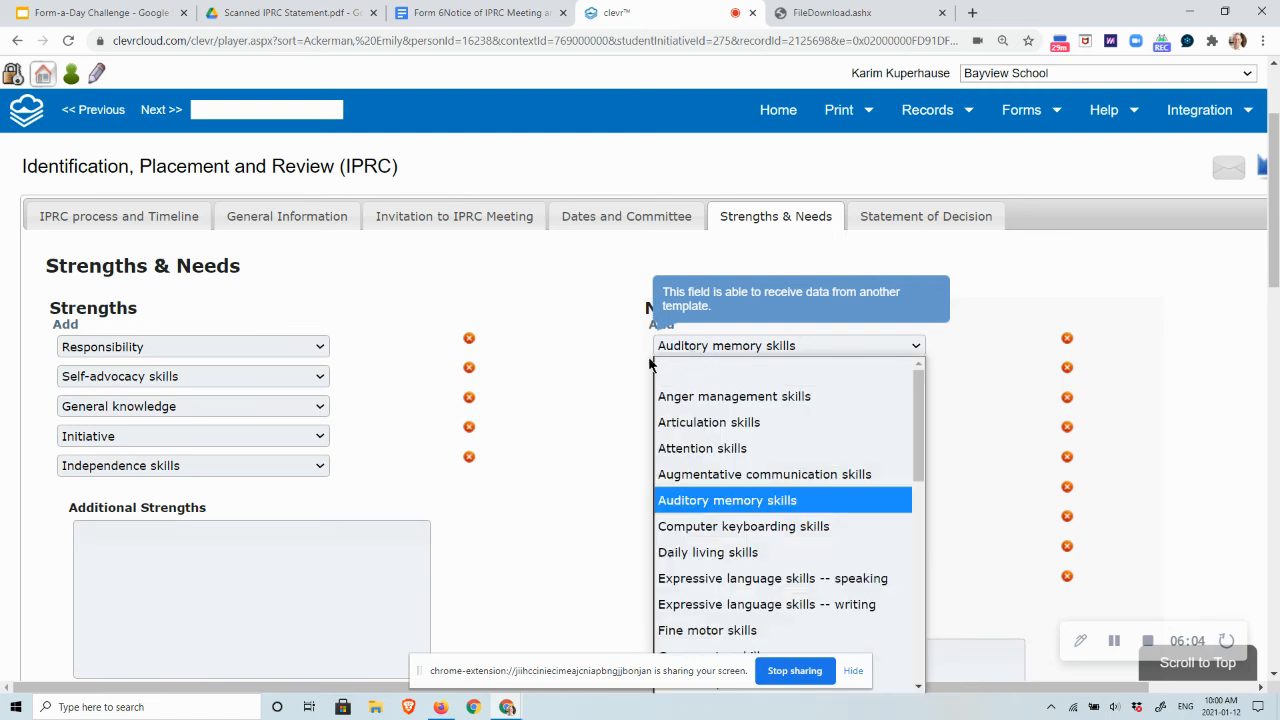
click(617, 360)
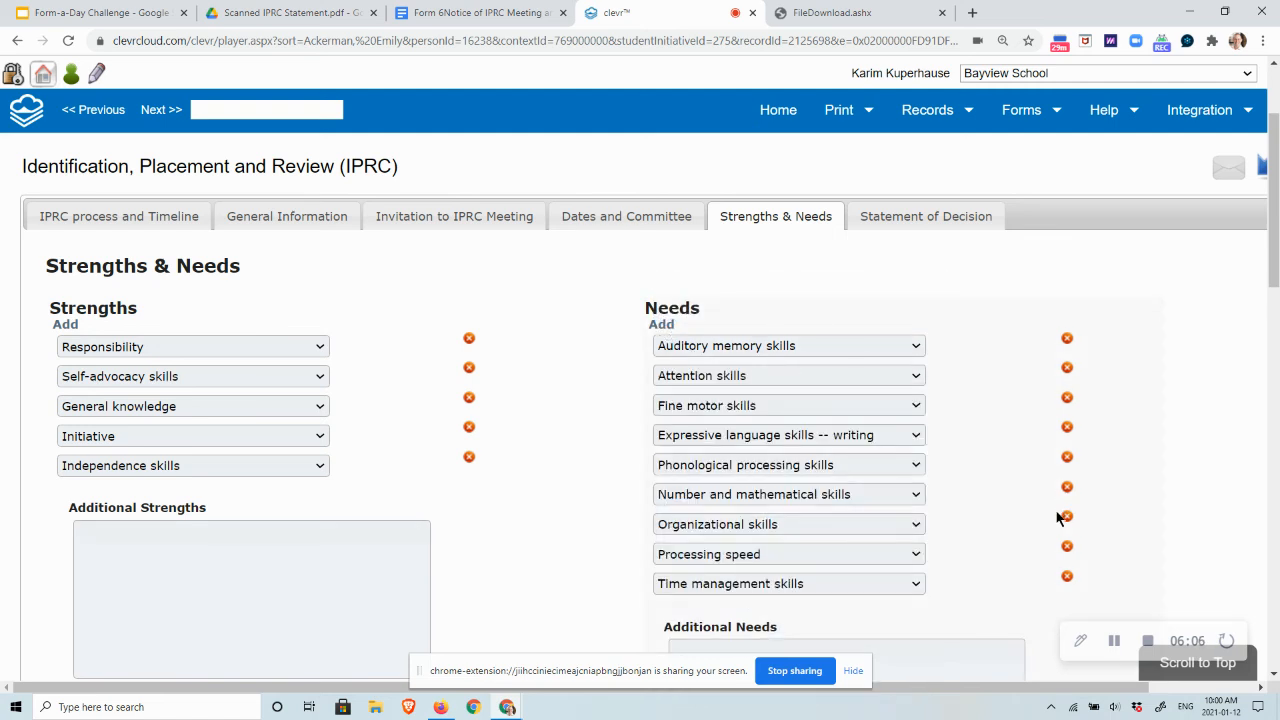
scroll(1143, 525, down, 4)
scroll(1142, 517, up, 6)
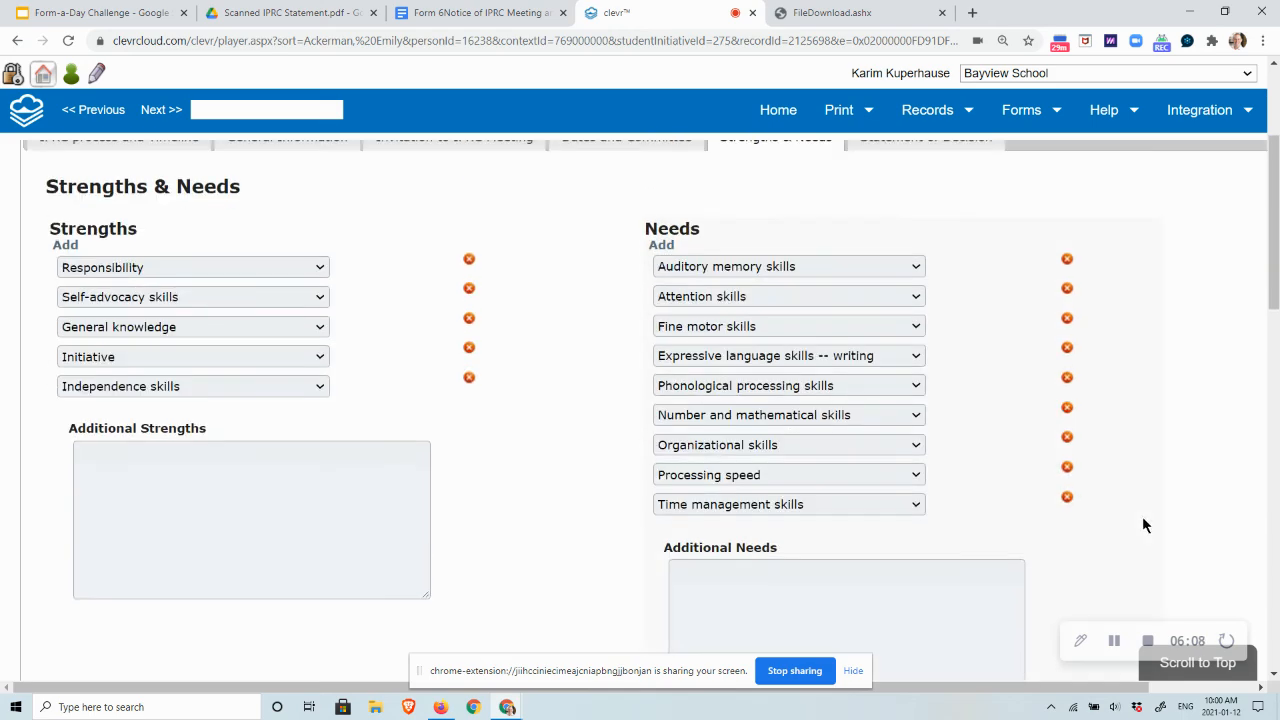
- Open the Statement of Decision tab and examine the primary and secondary exceptionality options
click(930, 380)
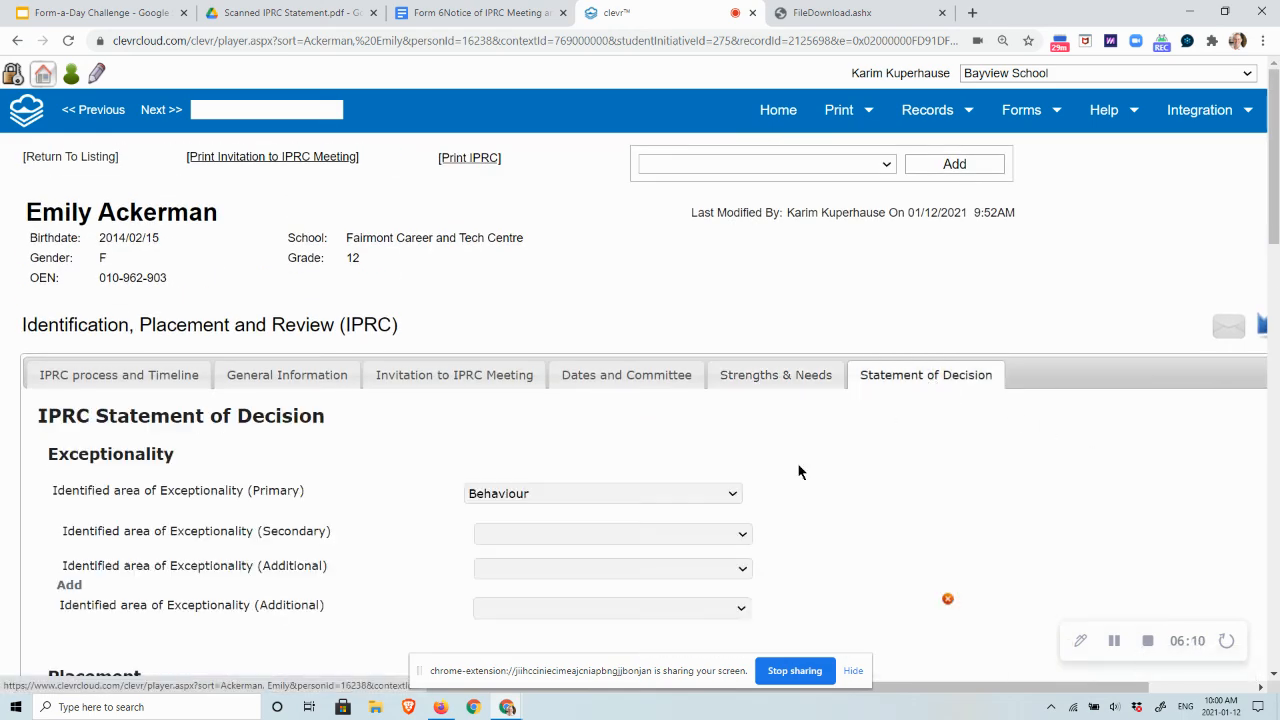
scroll(853, 488, down, 1)
scroll(853, 491, down, 1)
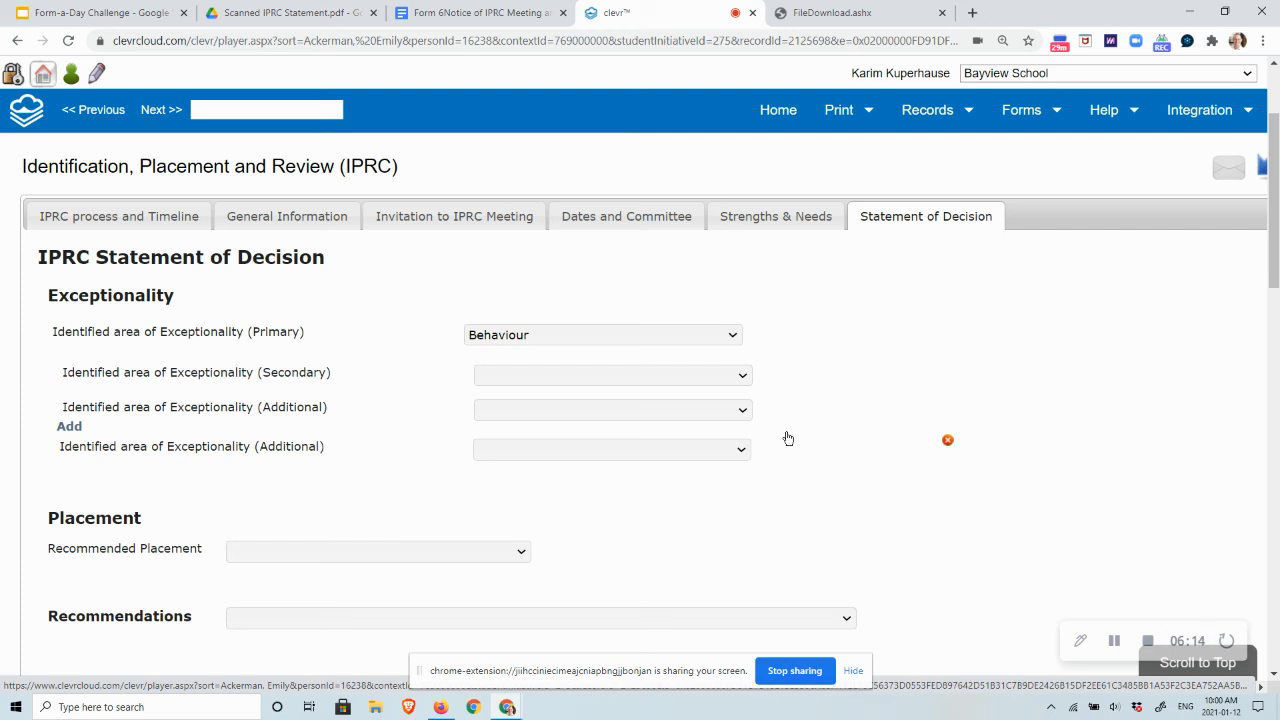
click(733, 336)
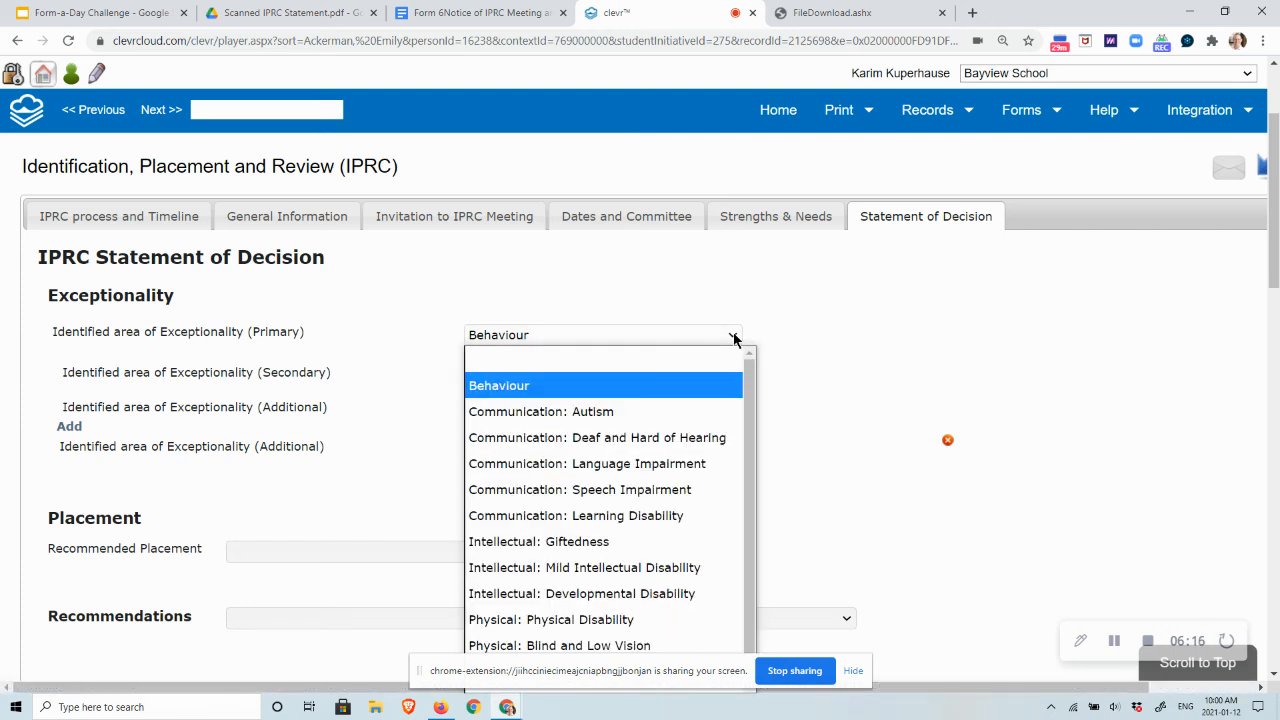
click(734, 339)
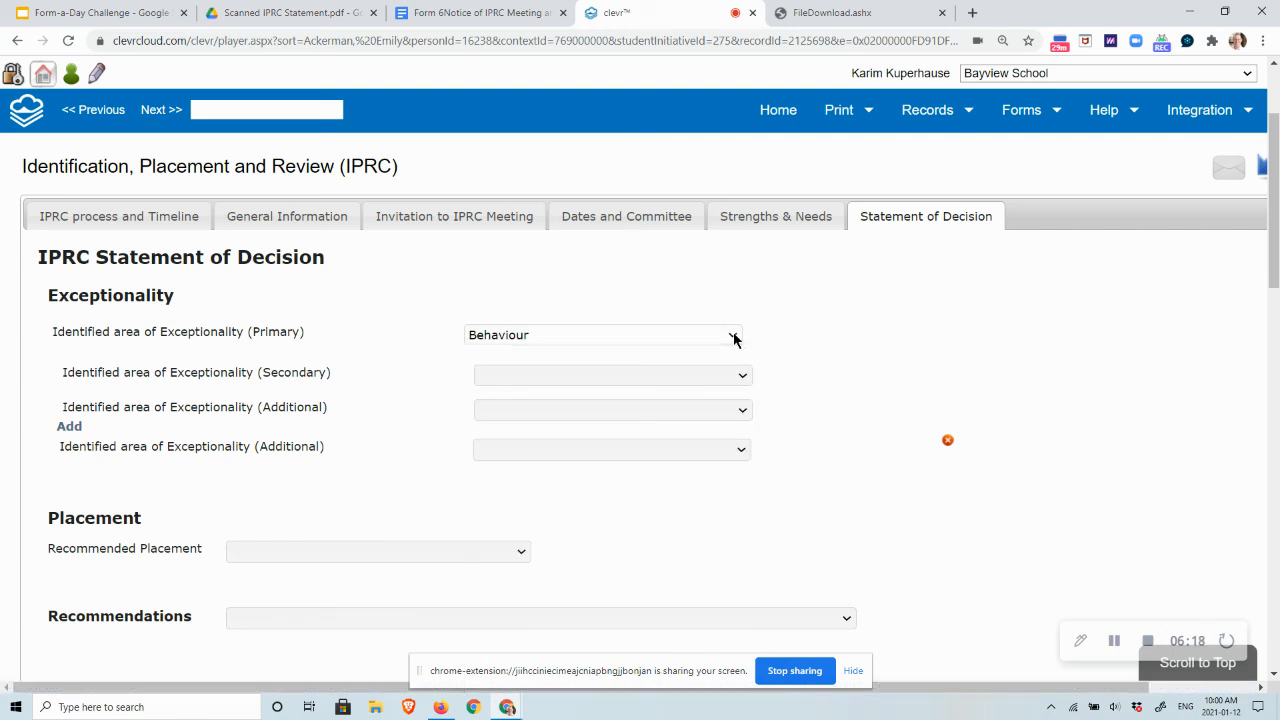
click(745, 376)
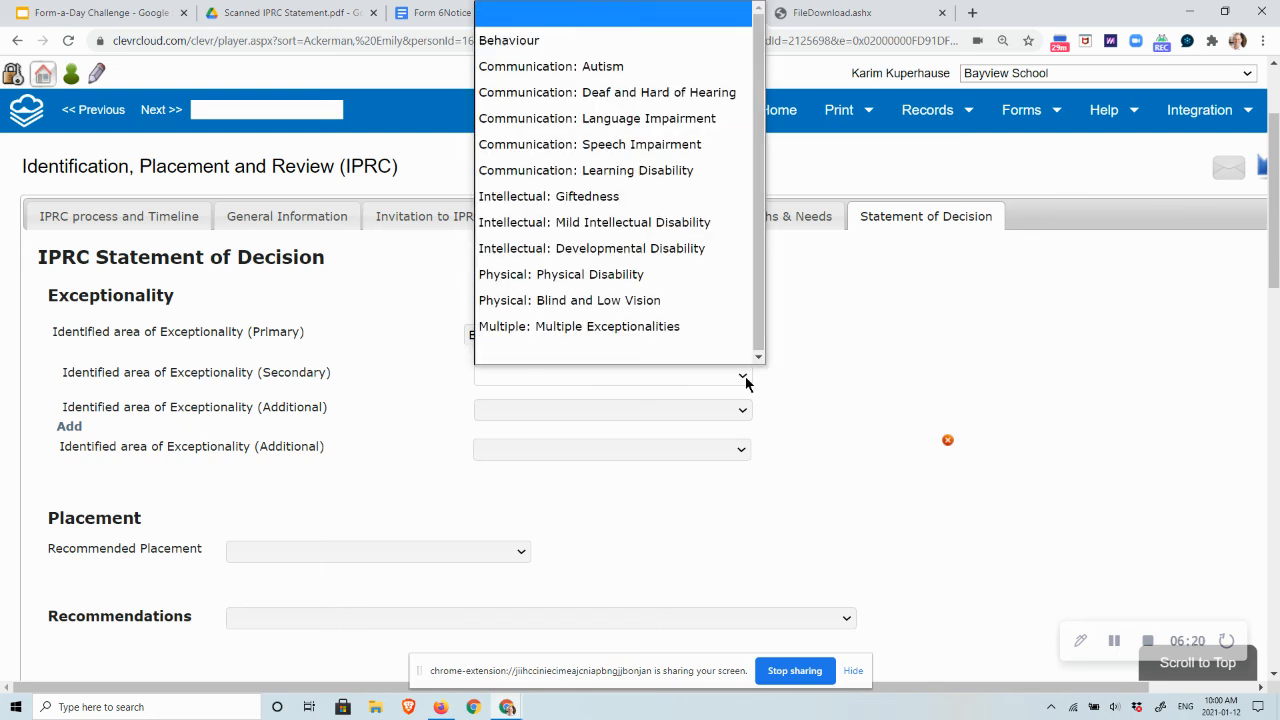
click(745, 376)
- Set the Recommended Placement to Regular Class and the Recommendations to Demit of identification
scroll(787, 400, down, 1)
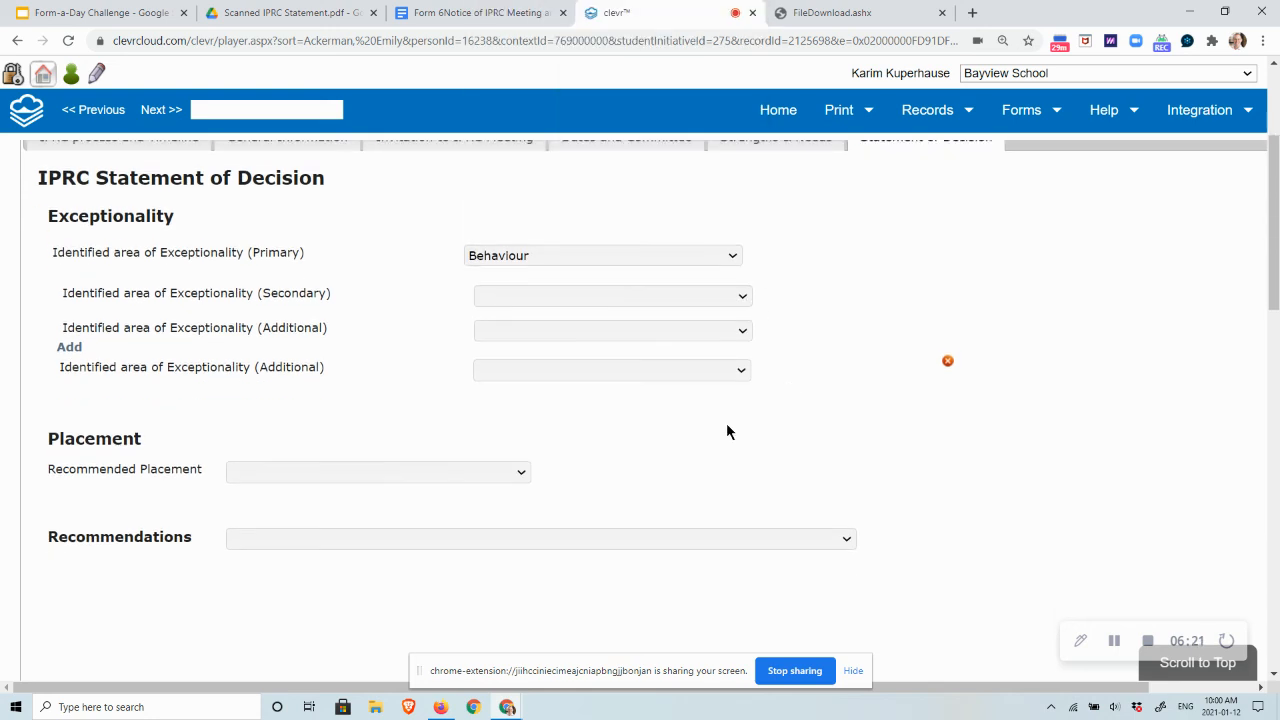
click(520, 474)
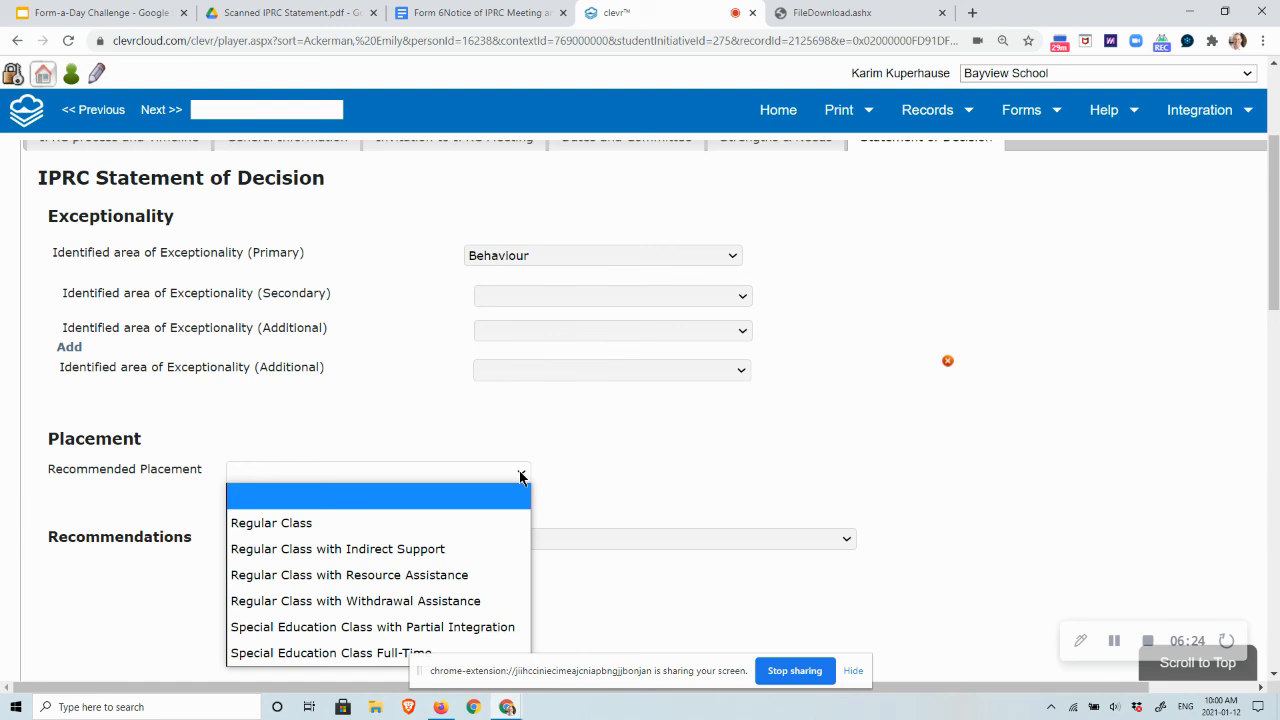
click(456, 522)
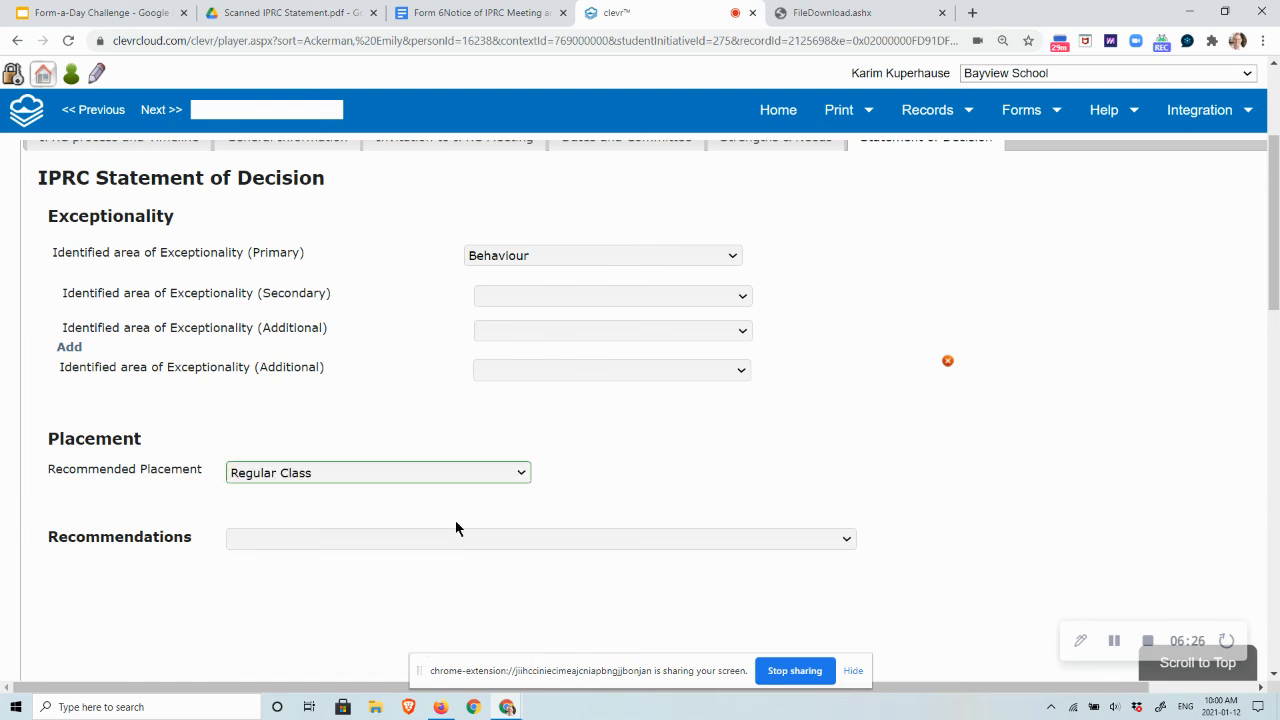
click(454, 538)
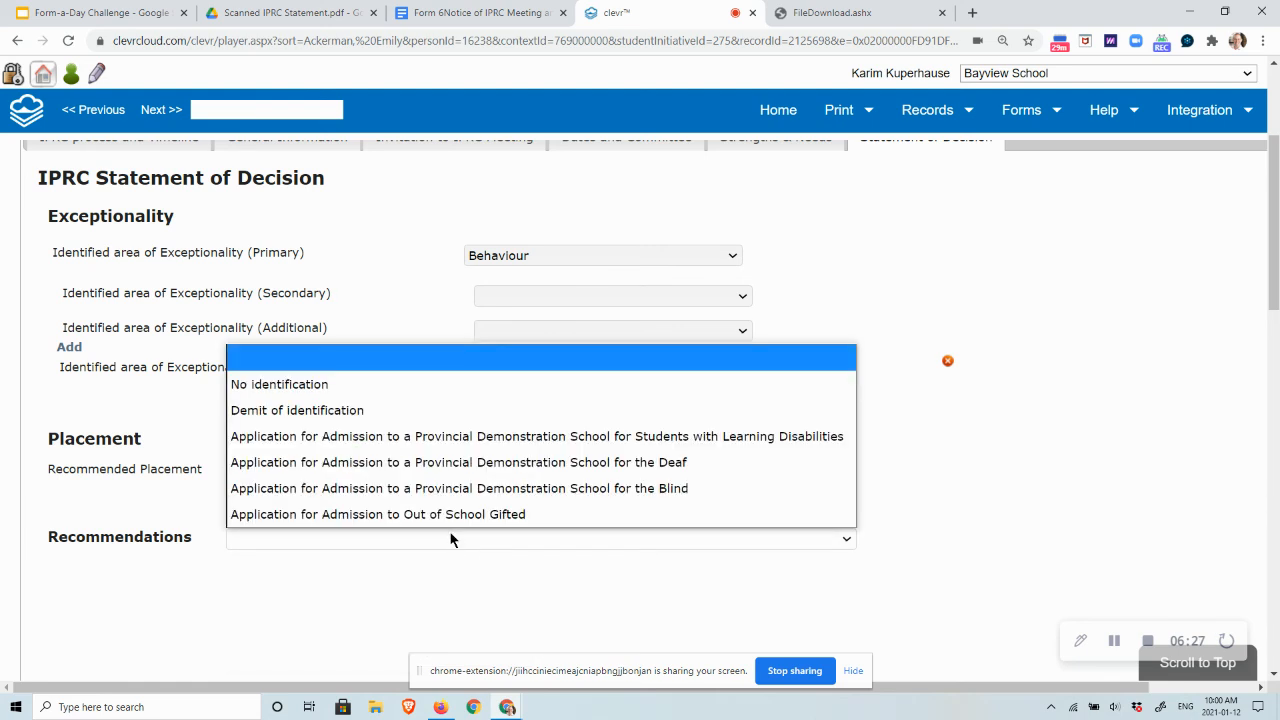
click(427, 416)
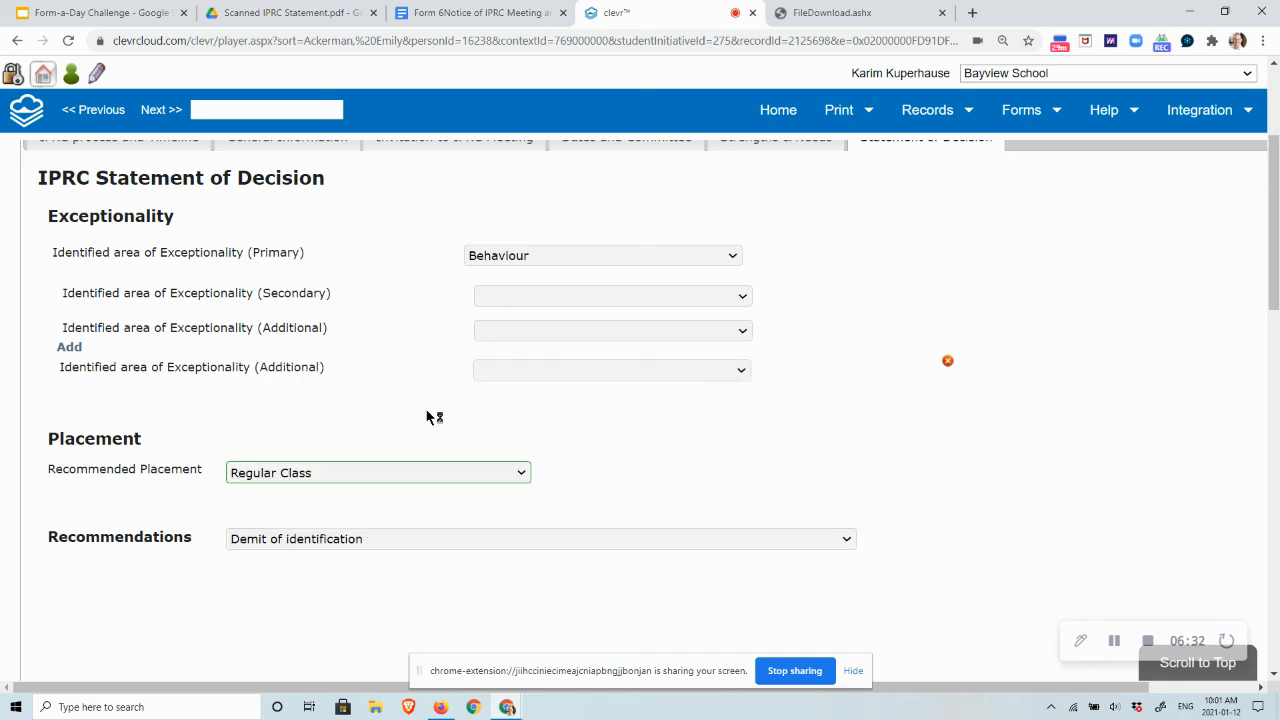
scroll(697, 470, down, 1)
scroll(697, 470, up, 3)
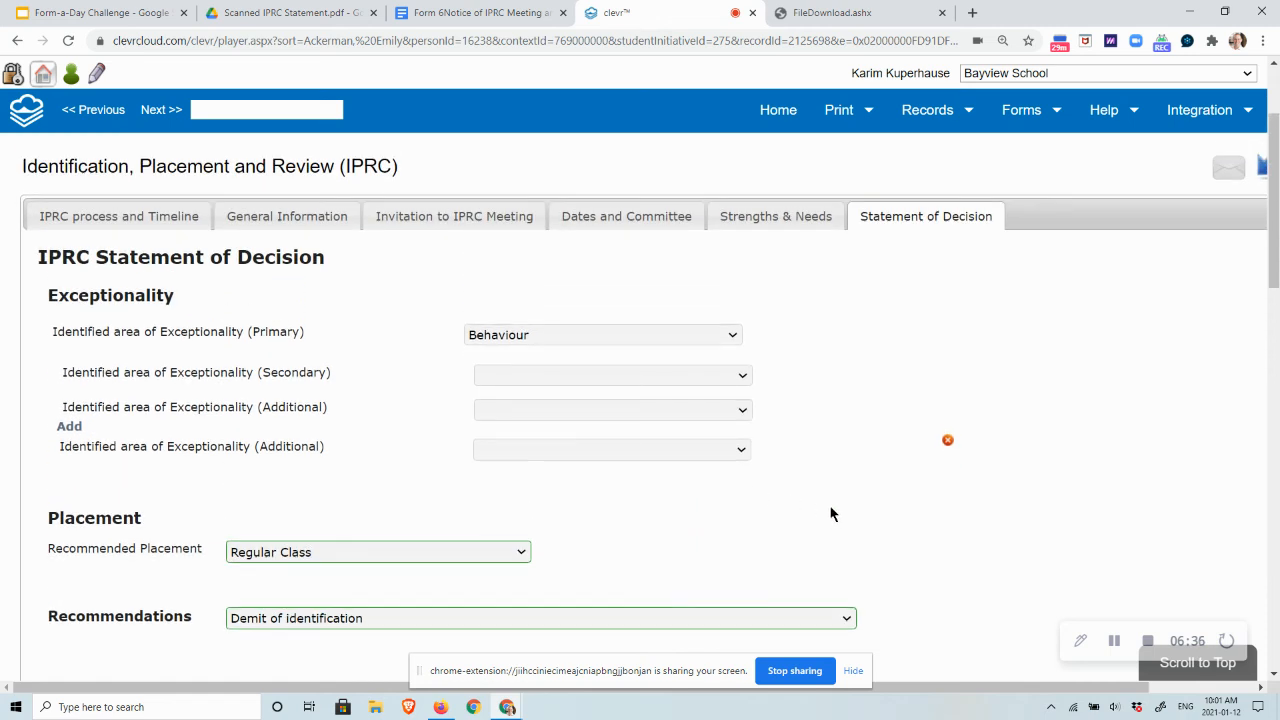
scroll(830, 514, up, 2)
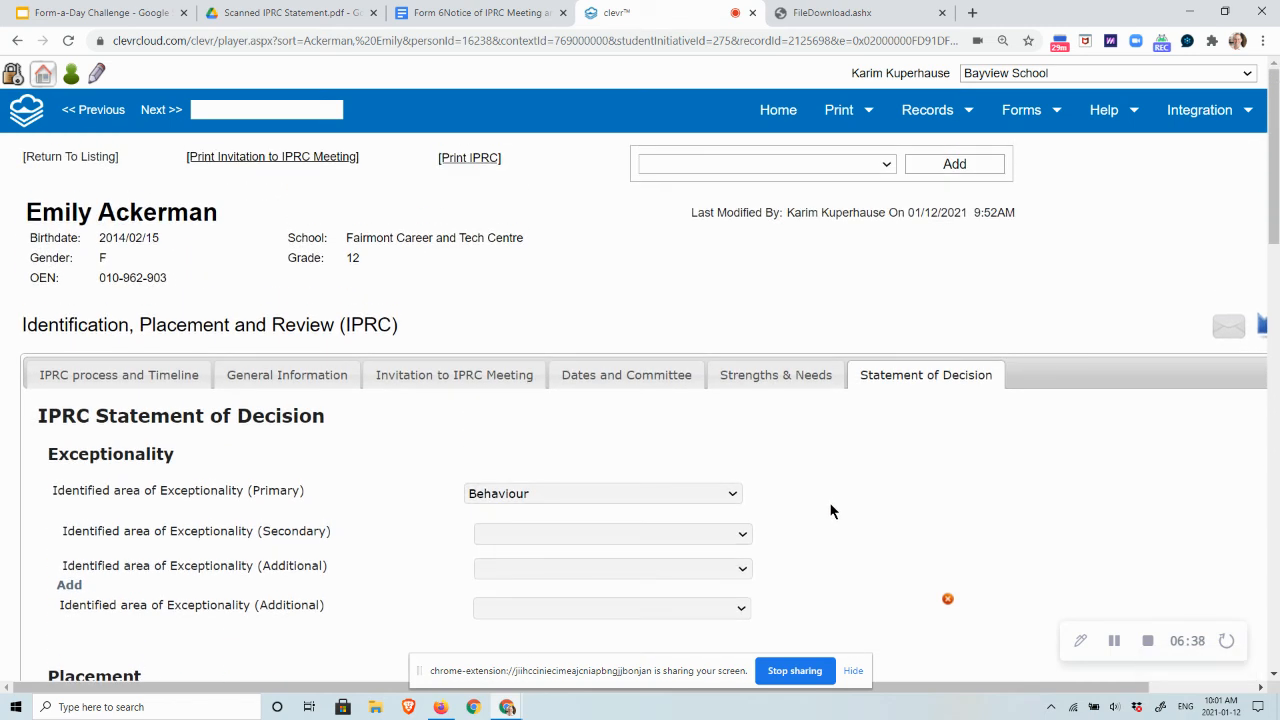